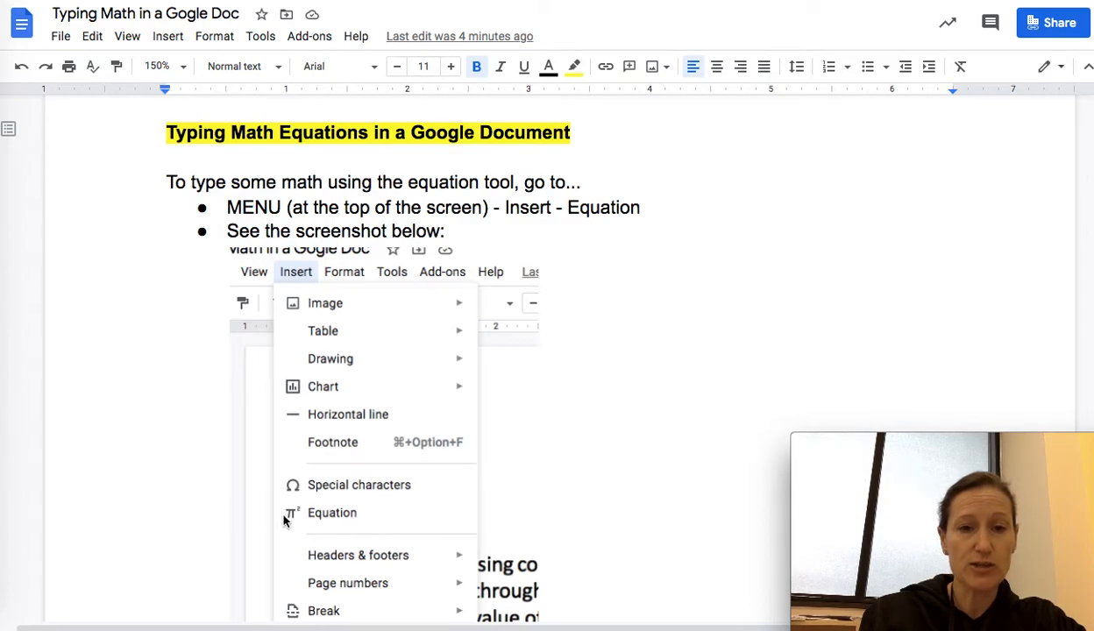
Insert the equation y = mx + b on the blank line below the document title and start a new line after it
click(177, 158)
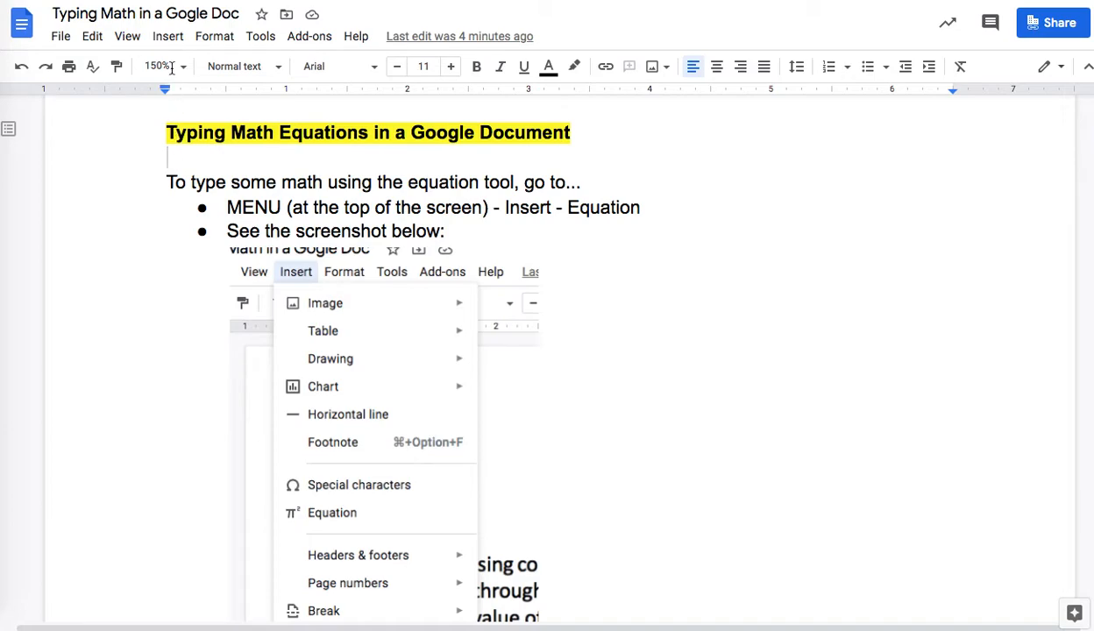
click(167, 38)
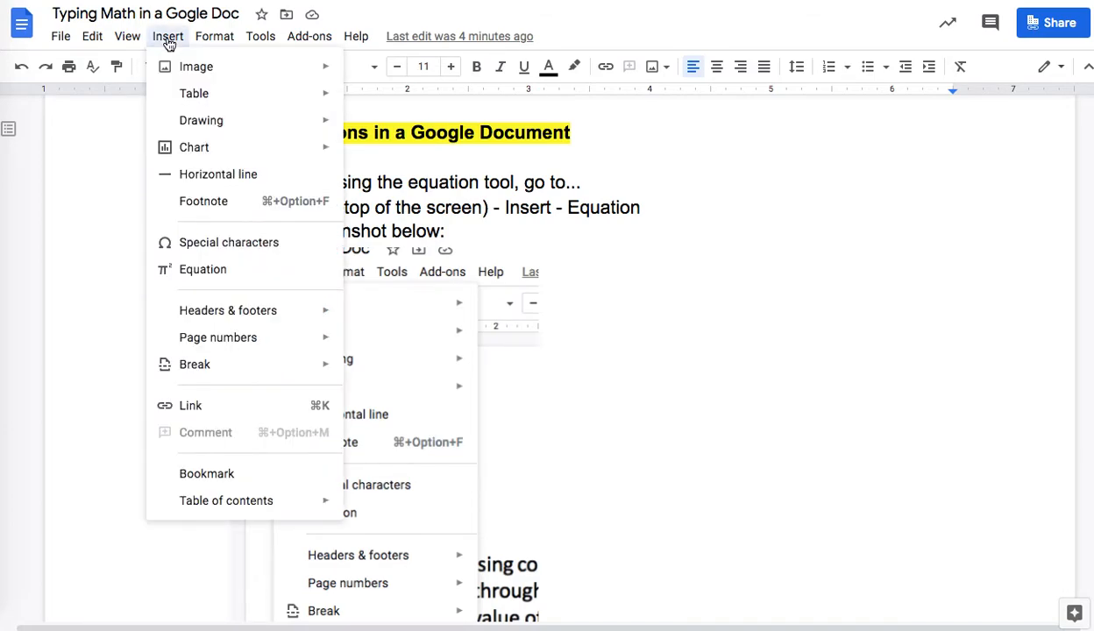
click(198, 269)
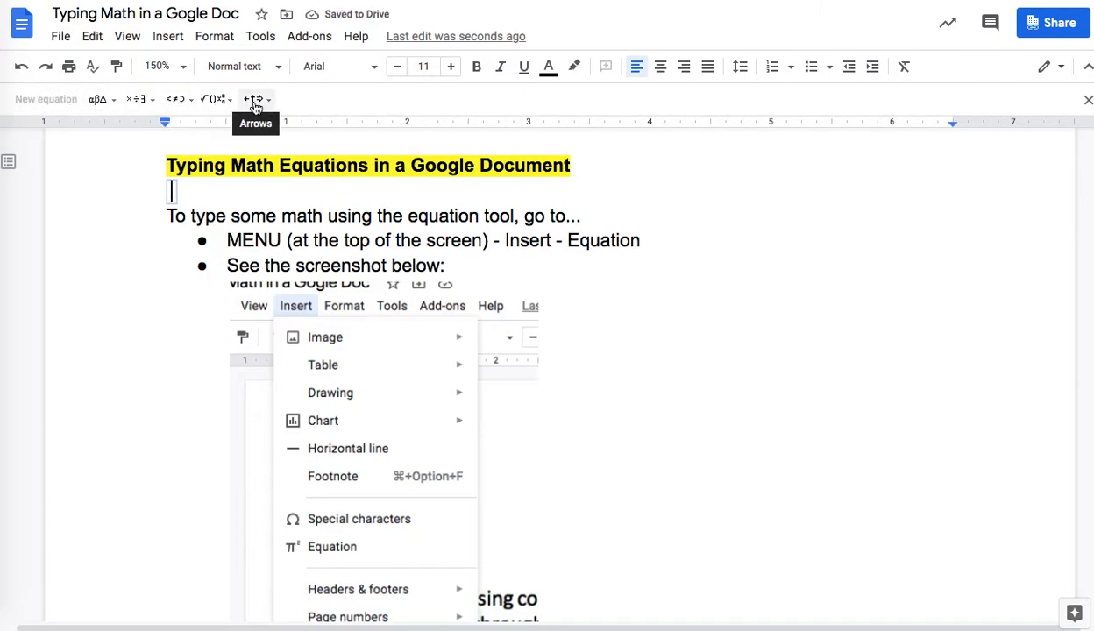
text(y = mx + b)
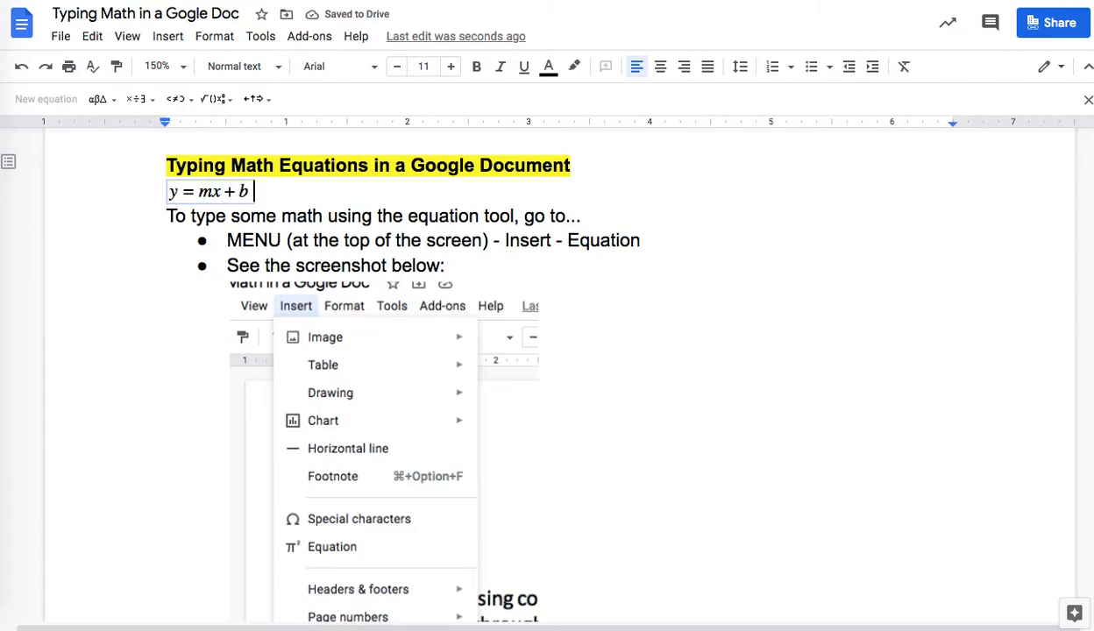
key(Right)
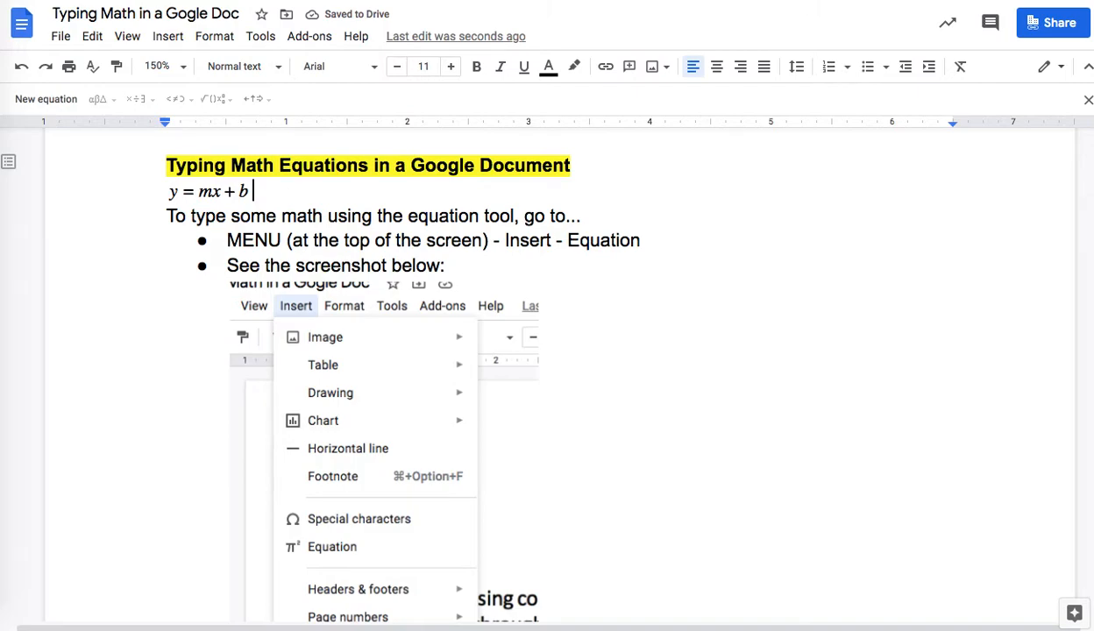
key(Return)
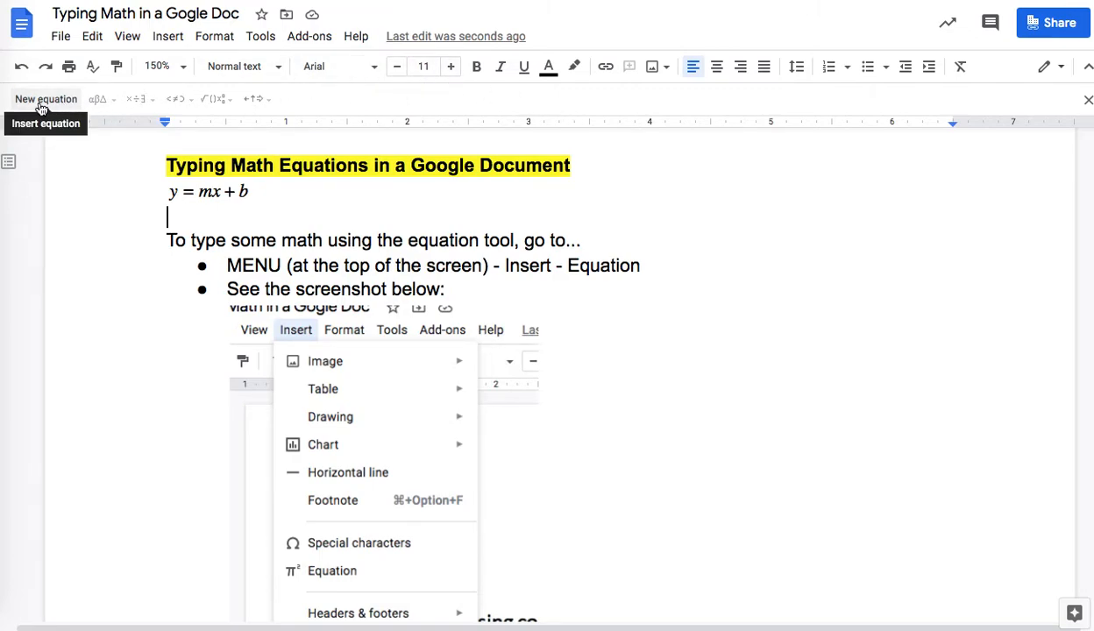
Start a new equation below y = mx + b with the fraction 5/10 followed by an equals sign
click(168, 36)
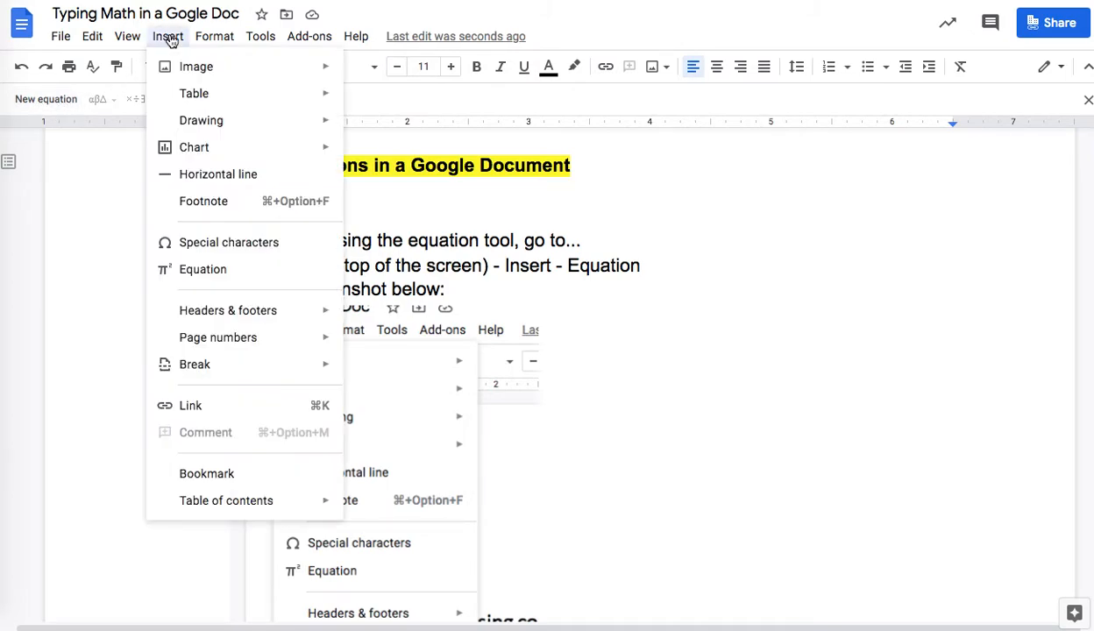
click(35, 102)
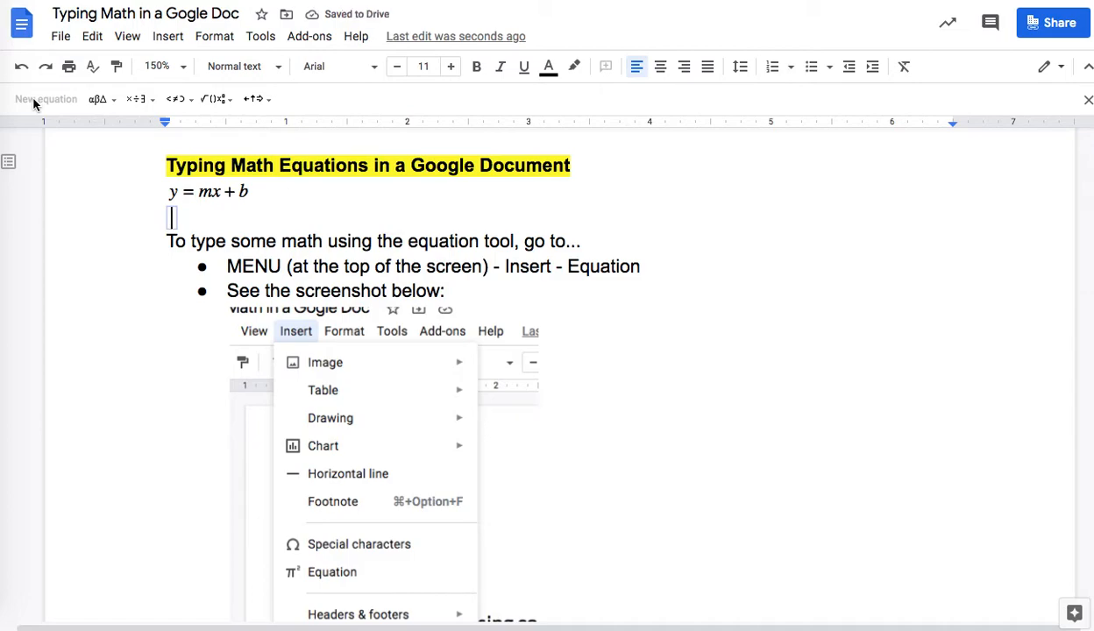
click(216, 102)
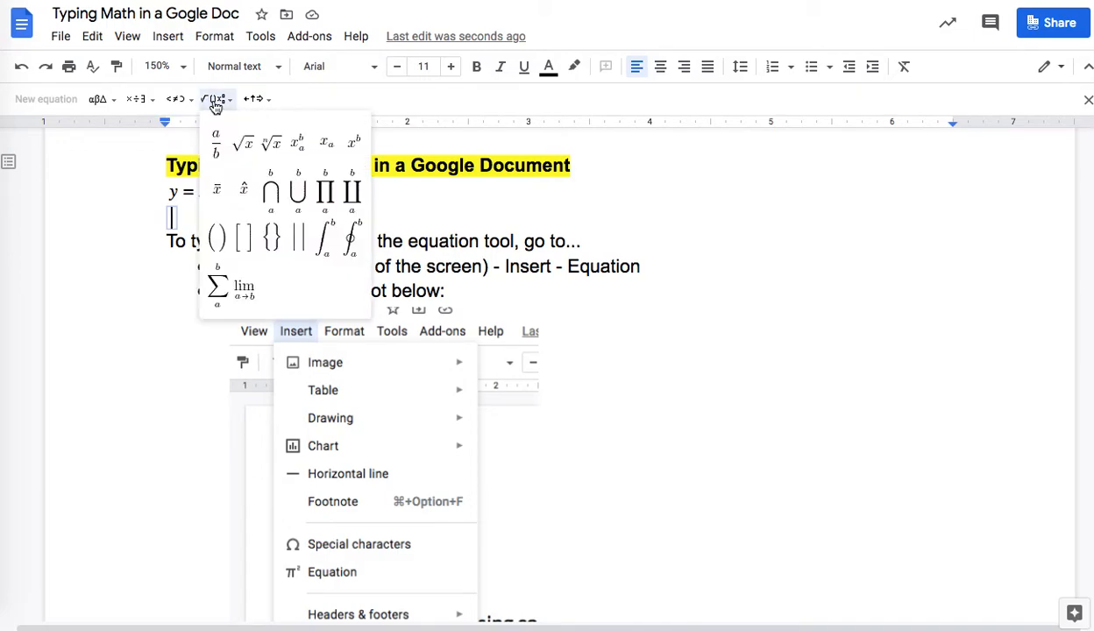
click(214, 150)
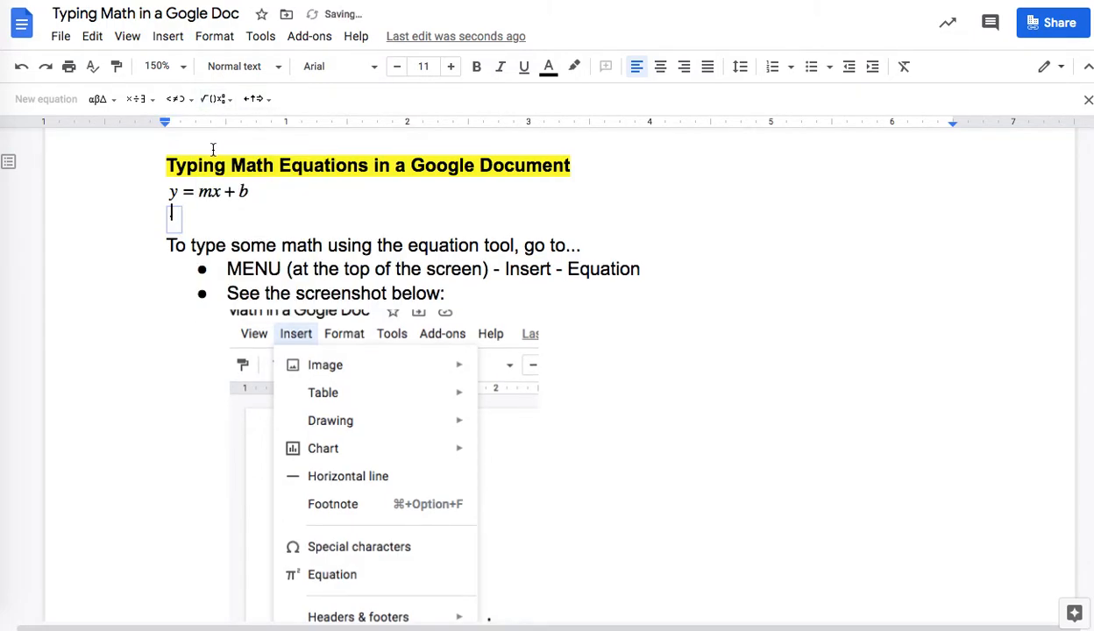
text(2)
key(Down)
text(10)
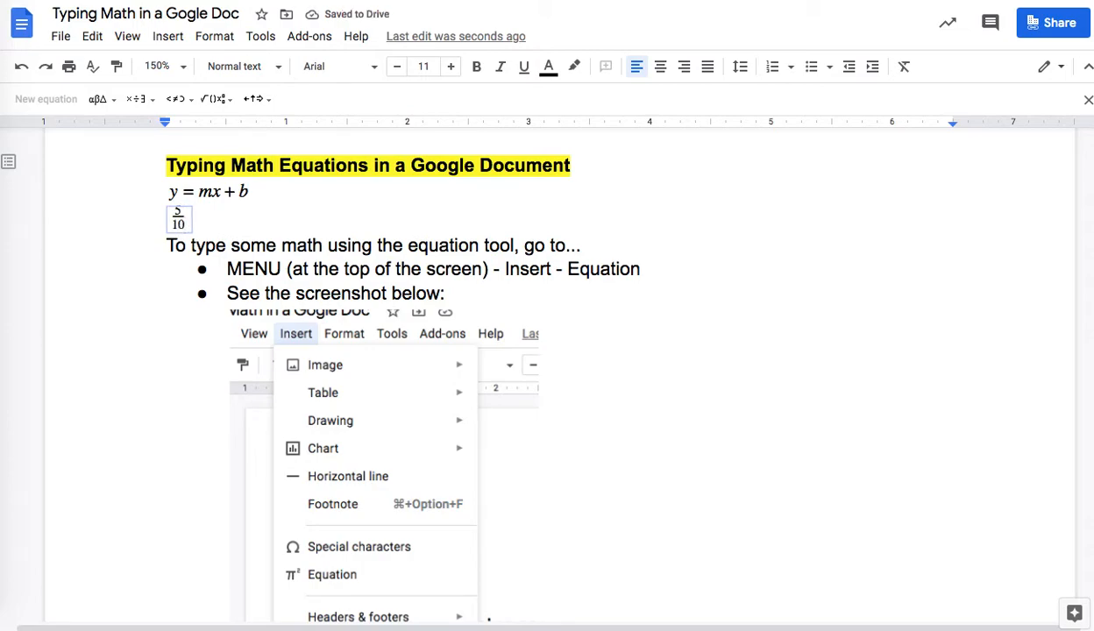
key(Right)
text(=)
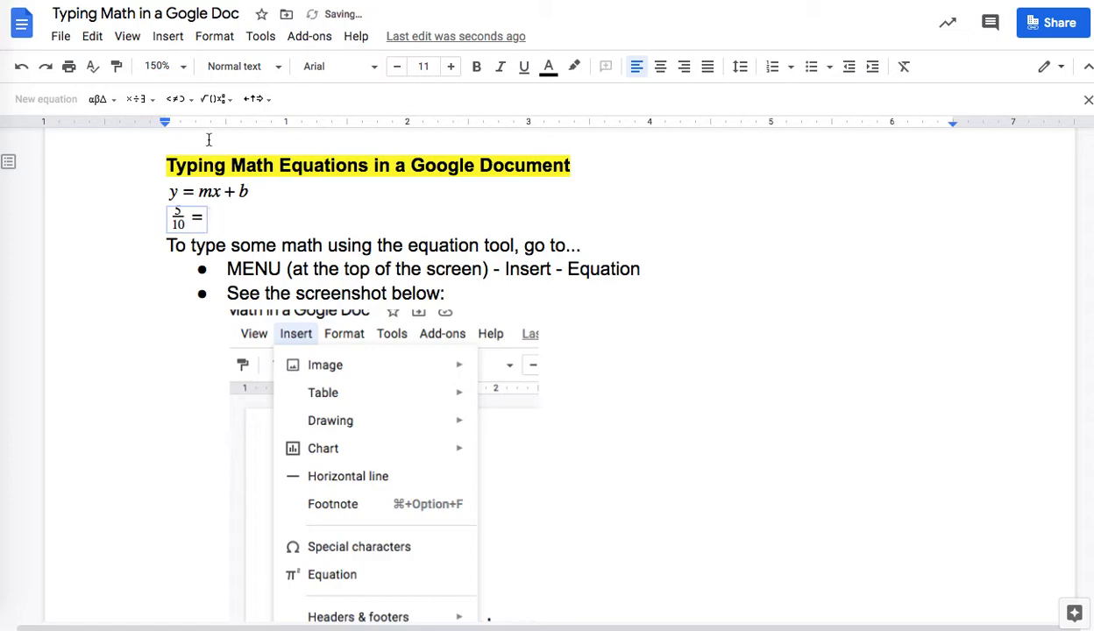
Complete the equation with the stacked fraction 1/2 after the equals sign
click(210, 102)
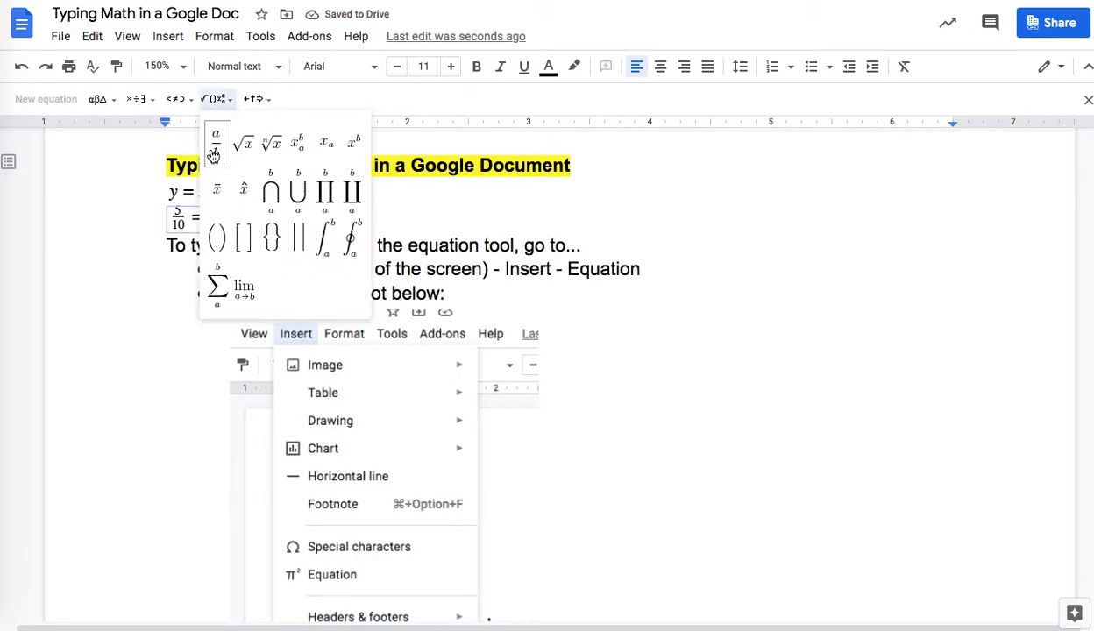
click(215, 143)
text(1)
key(Down)
text(2)
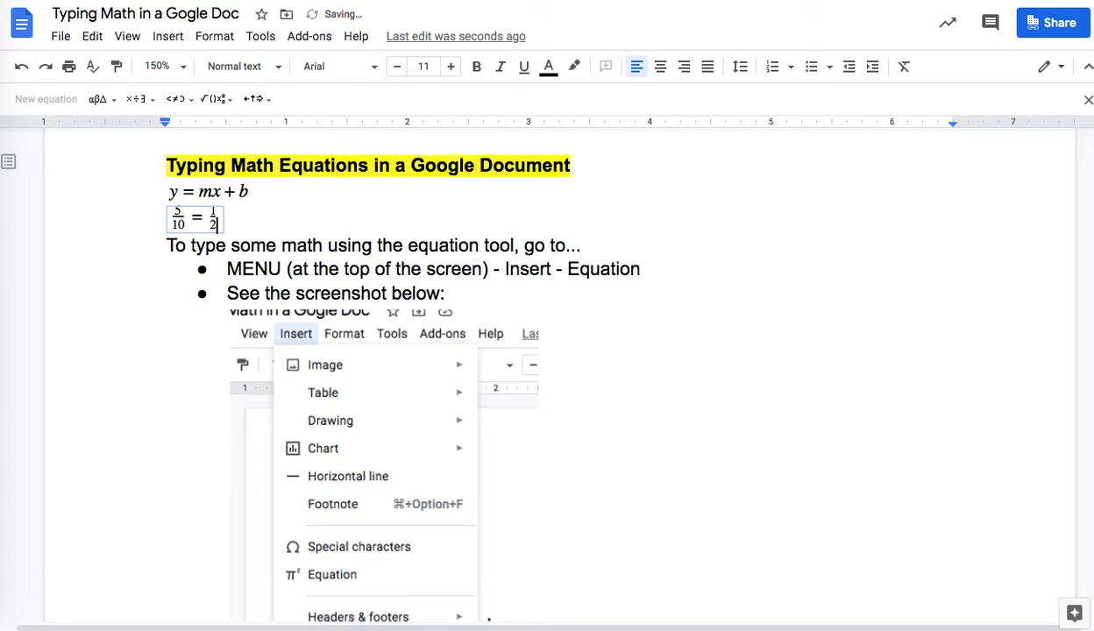
Enlarge the fraction equation 5/10 = 1/2 to font size 19
click(247, 221)
drag(249, 221, 156, 215)
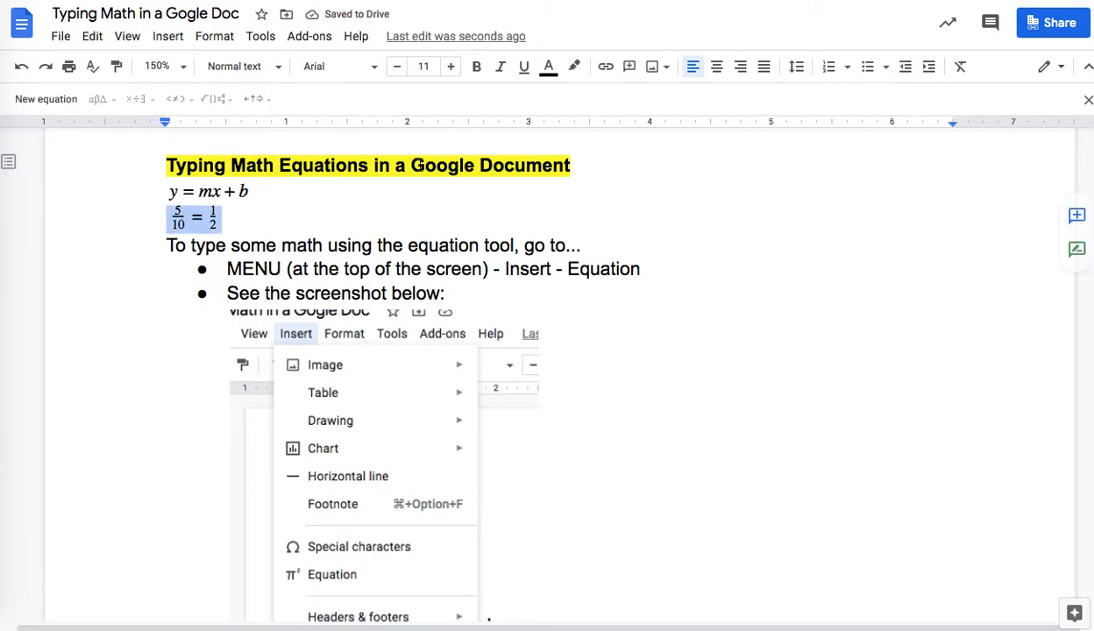
click(450, 71)
click(450, 70)
click(450, 70)
click(450, 70)
click(384, 234)
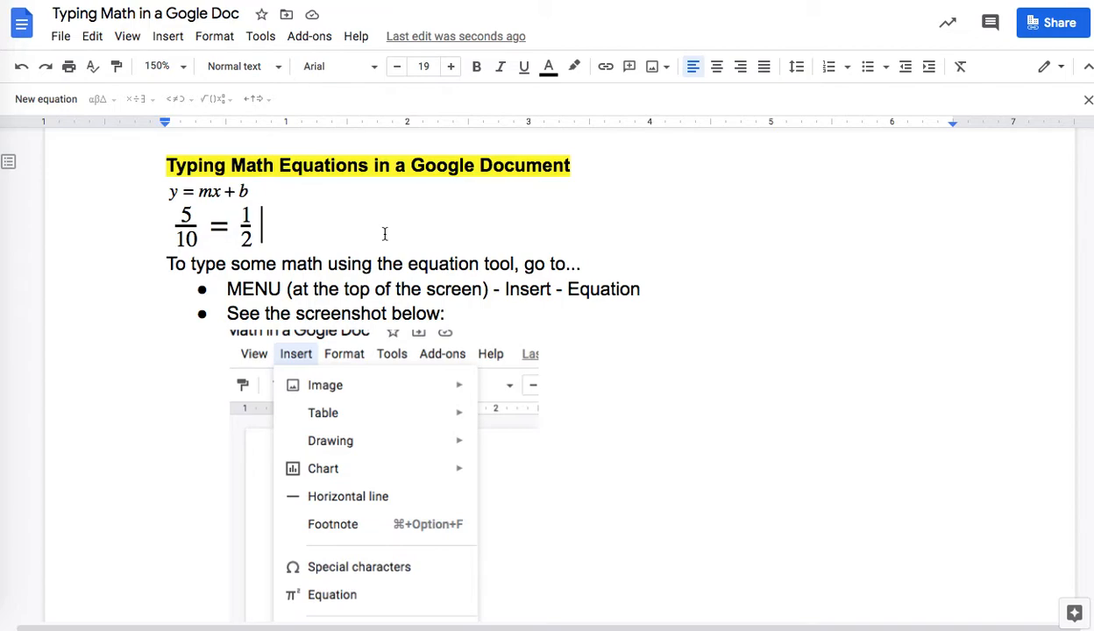
Add two new lines after the missing-coefficient problem image on the document's last page
scroll(384, 234, down, 1)
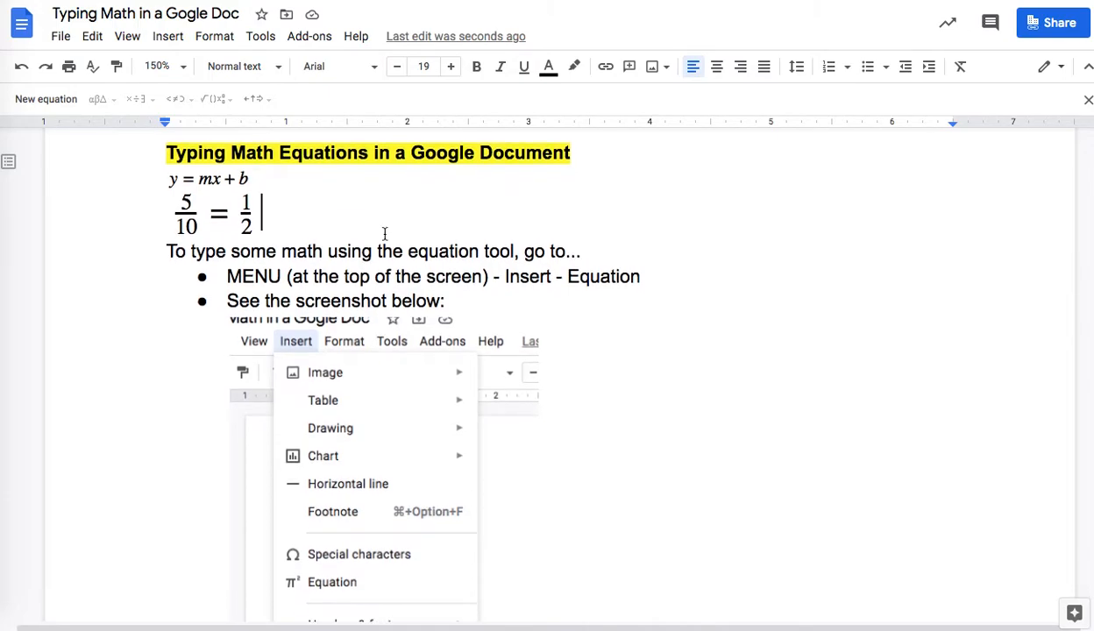
scroll(384, 234, down, 20)
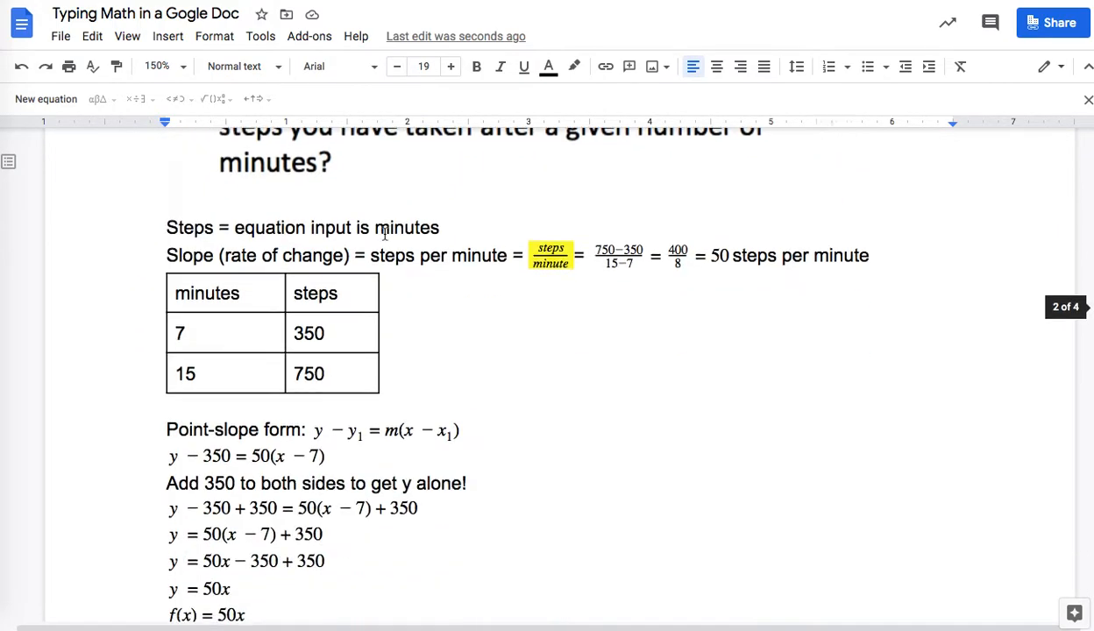
scroll(384, 234, down, 4)
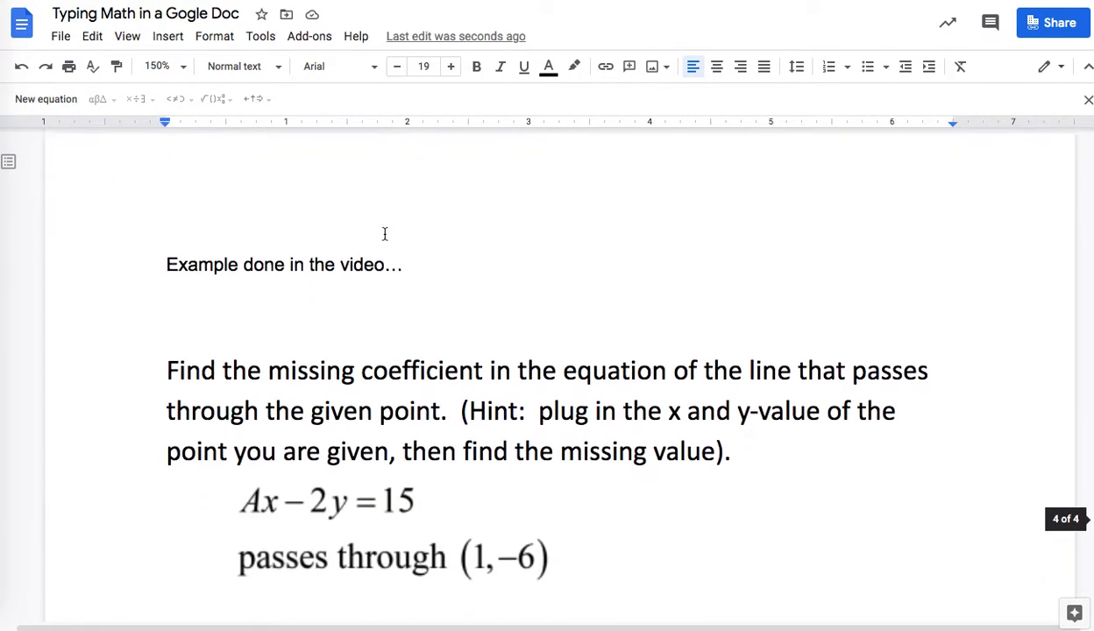
scroll(384, 234, down, 2)
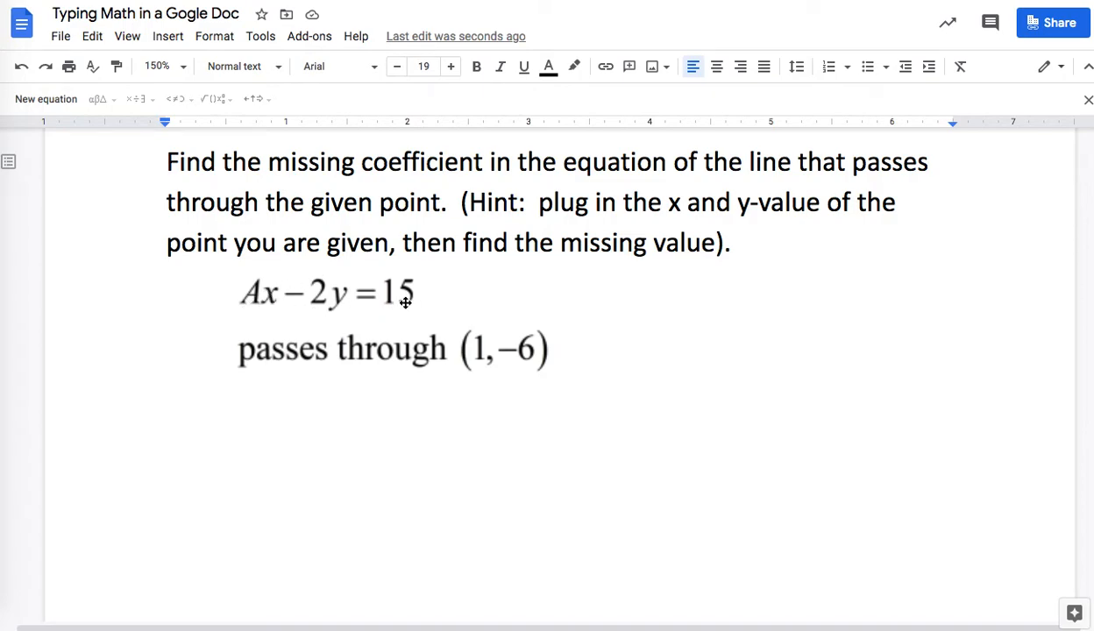
click(480, 357)
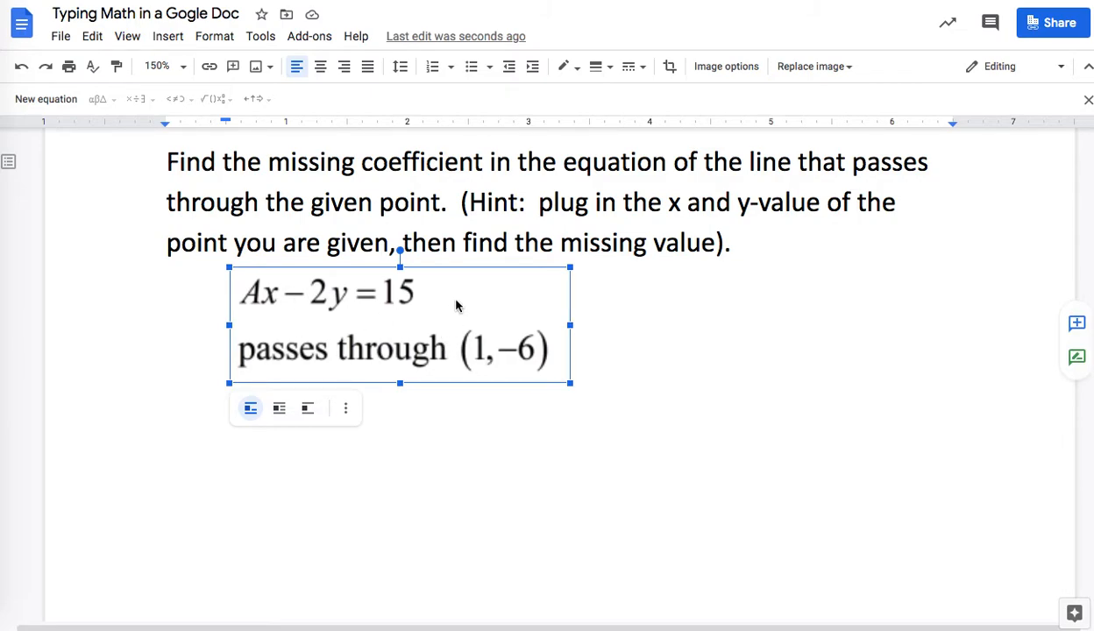
click(655, 298)
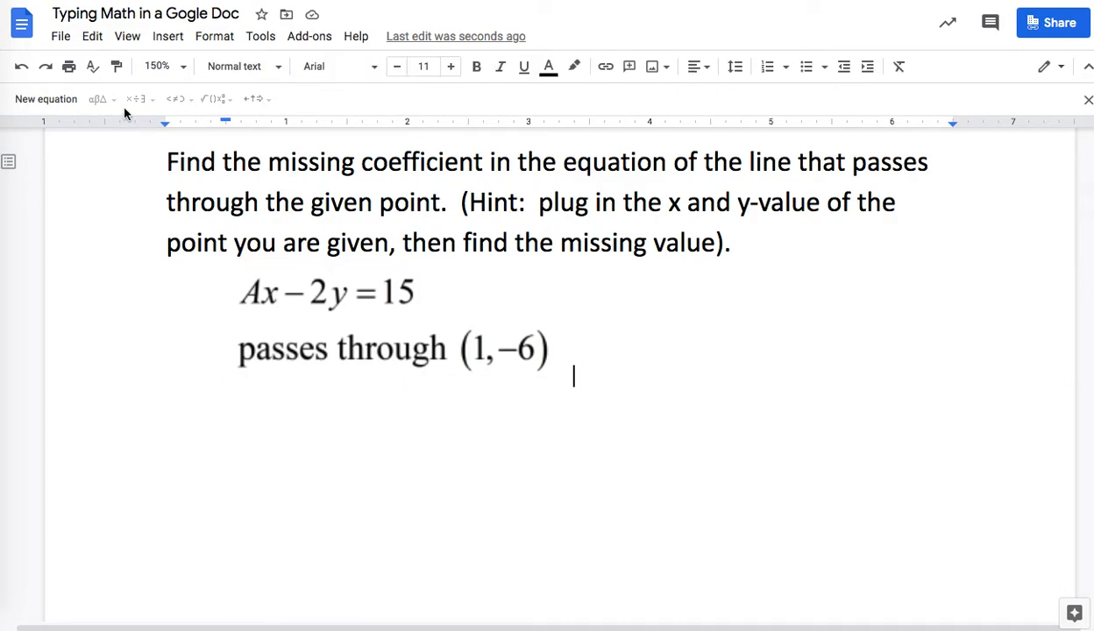
click(171, 37)
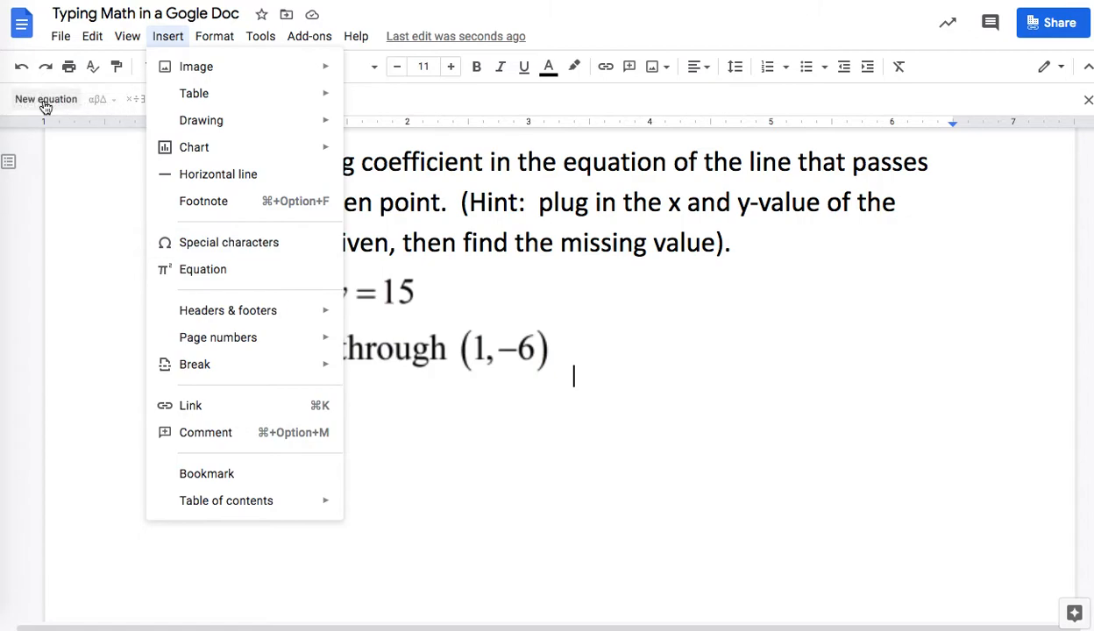
click(70, 203)
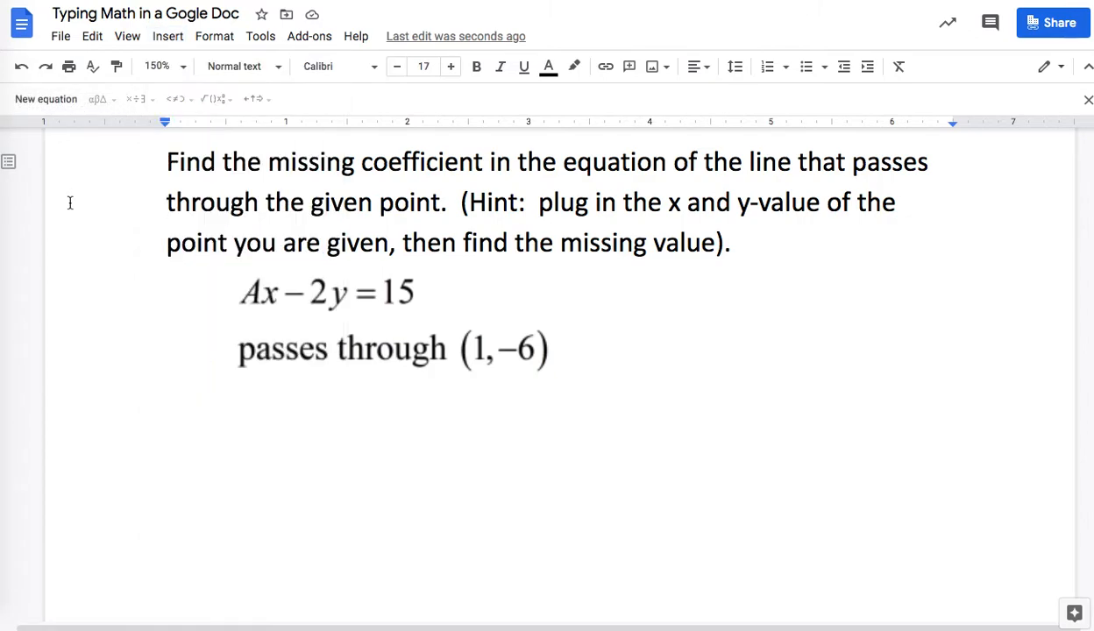
click(711, 344)
key(Return)
key(Return)
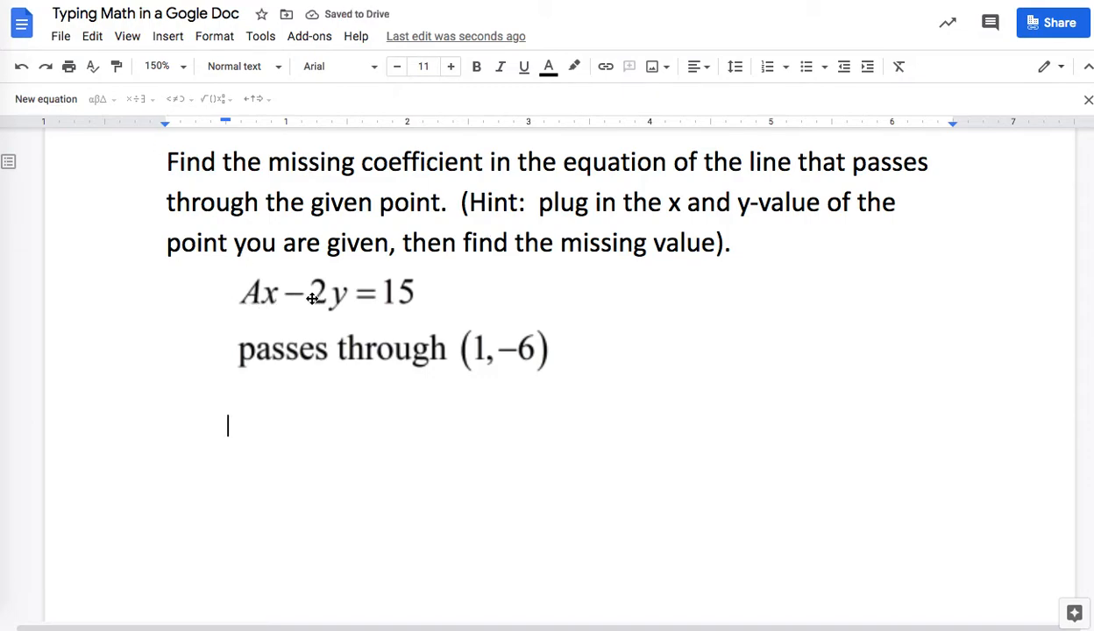
Insert the equation Ax − 2y = 15 below the problem image and start a new line after it
click(22, 103)
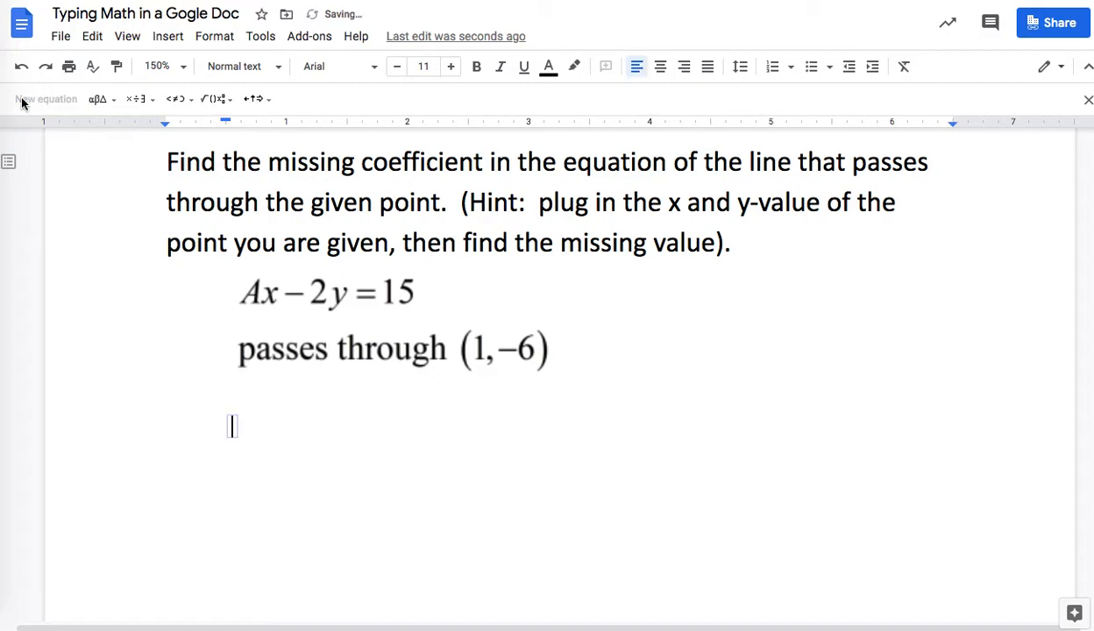
text(Ax)
text(-)
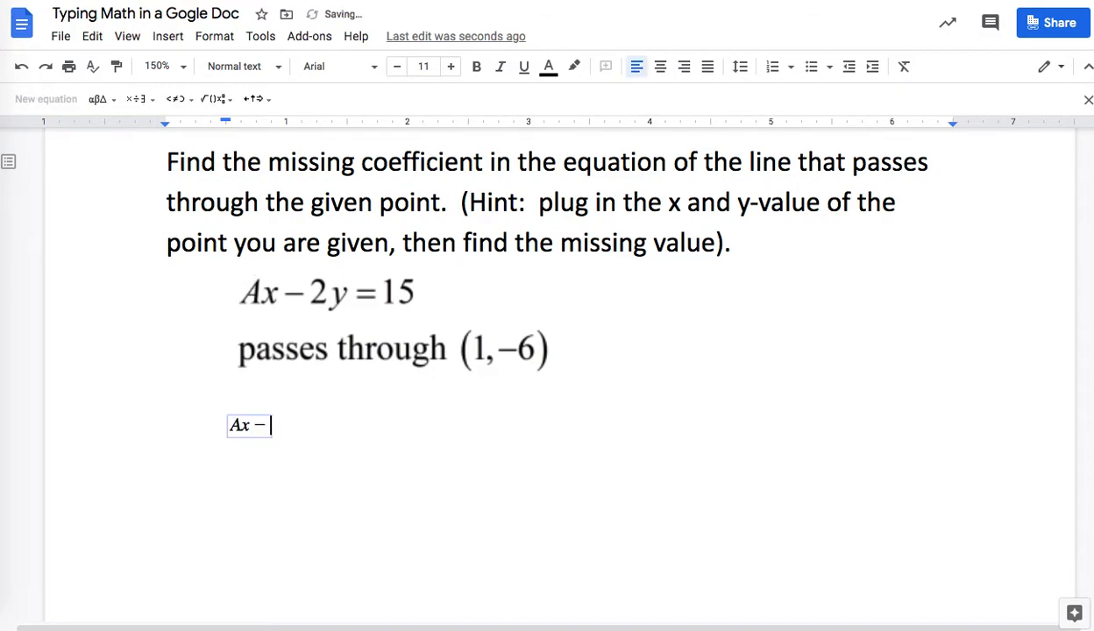
text(2y=15)
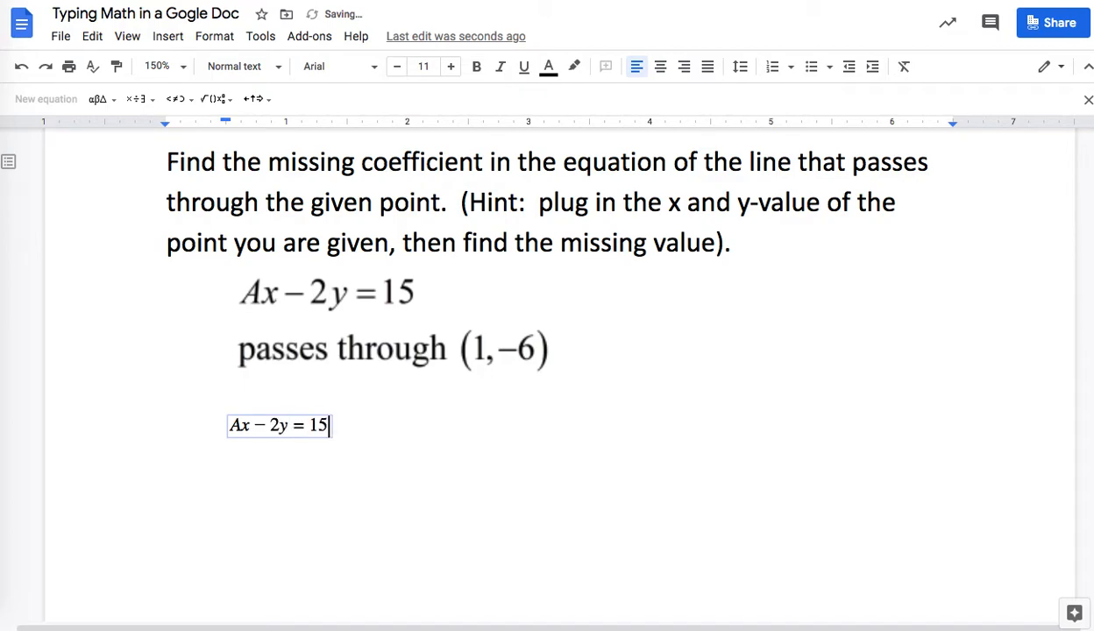
click(356, 426)
key(Return)
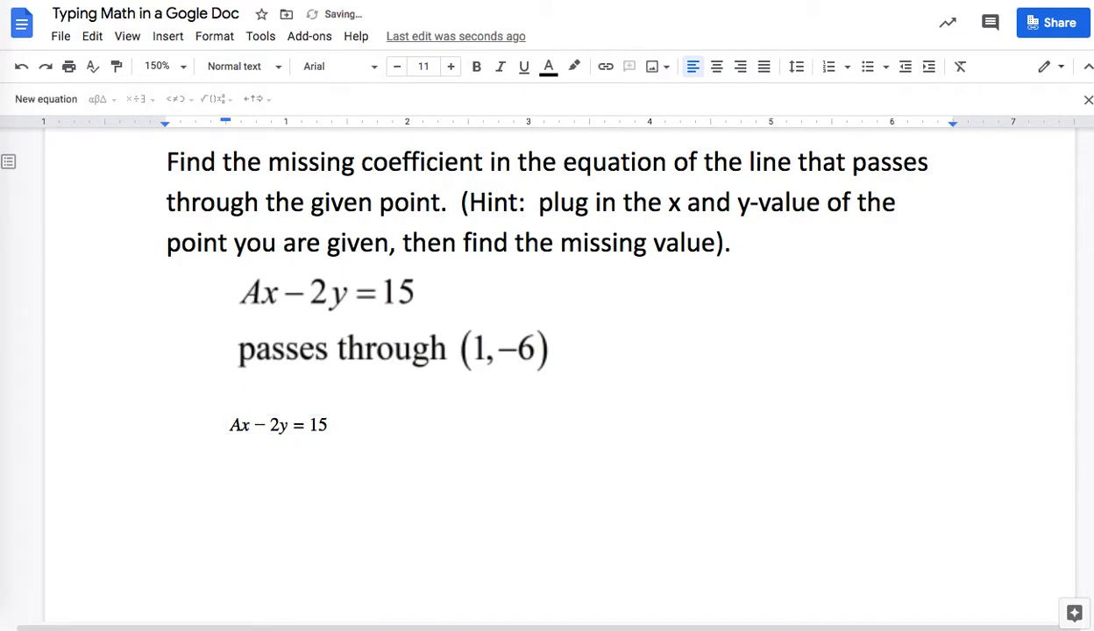
Write "Substitute the point (1, -6) into the equation, x = 1 and y = -6" below the equation and start a new line
text(Substitue)
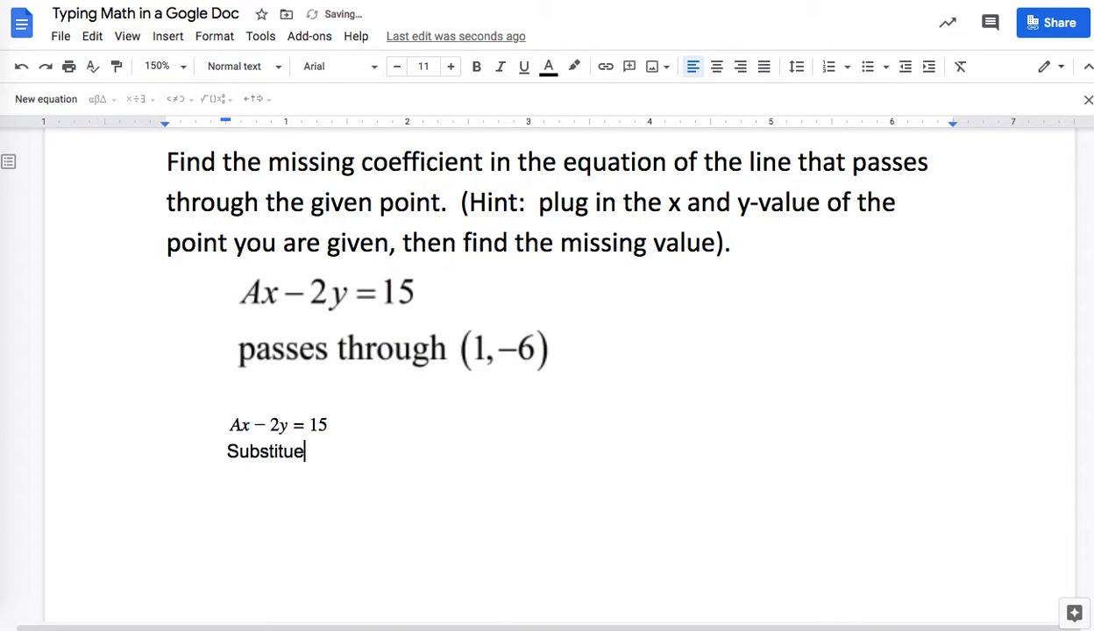
key(BackSpace)
text(te the point (1, -6) in)
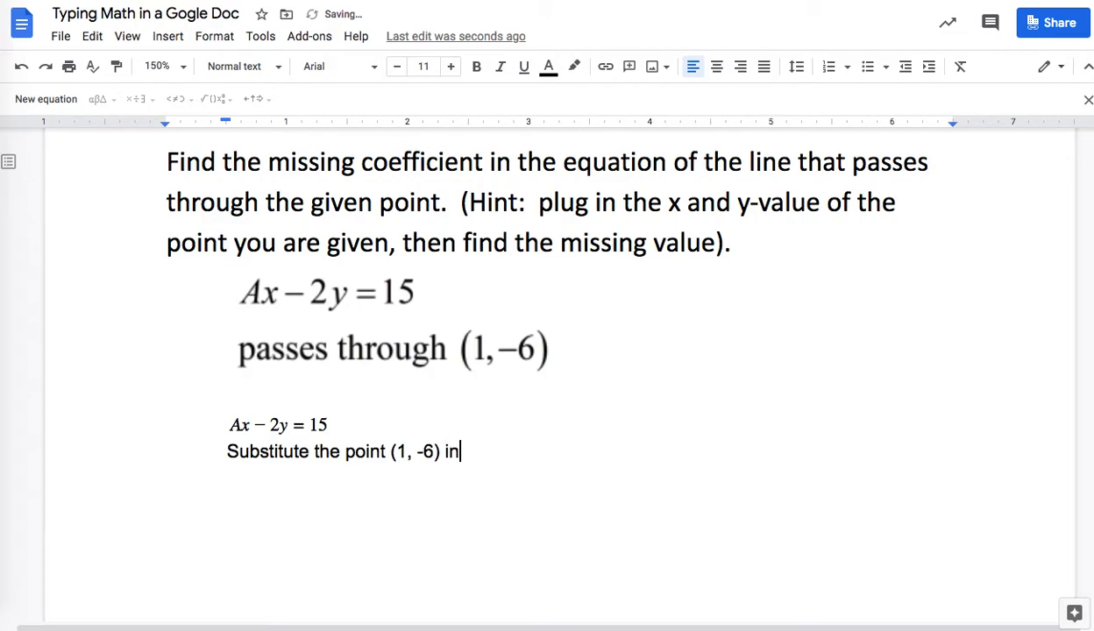
text(to the equation,)
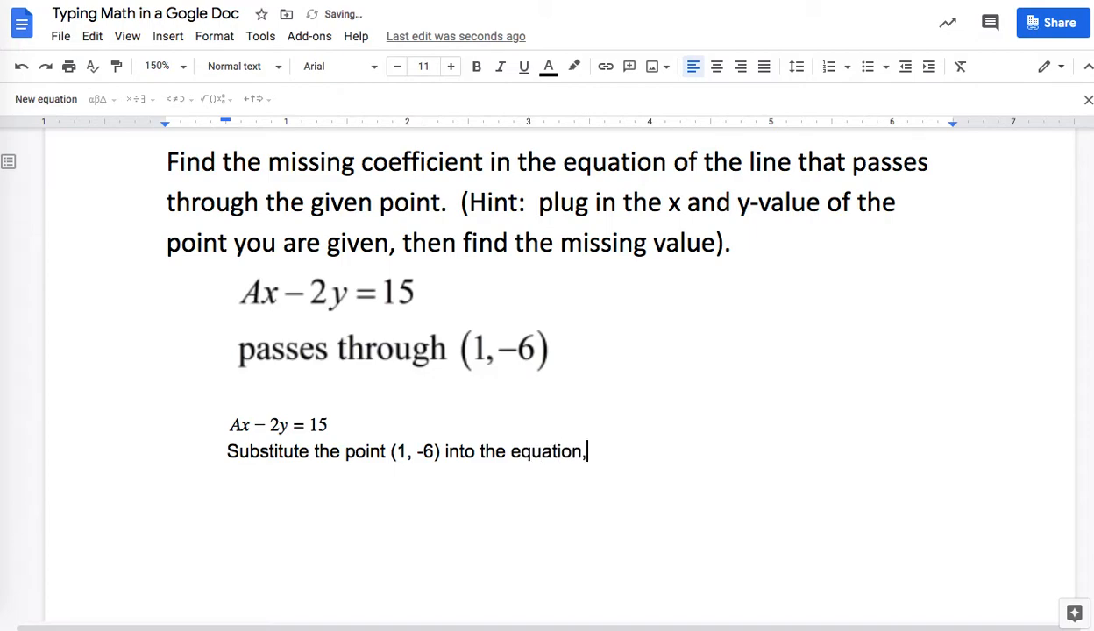
text( x = 1 and y)
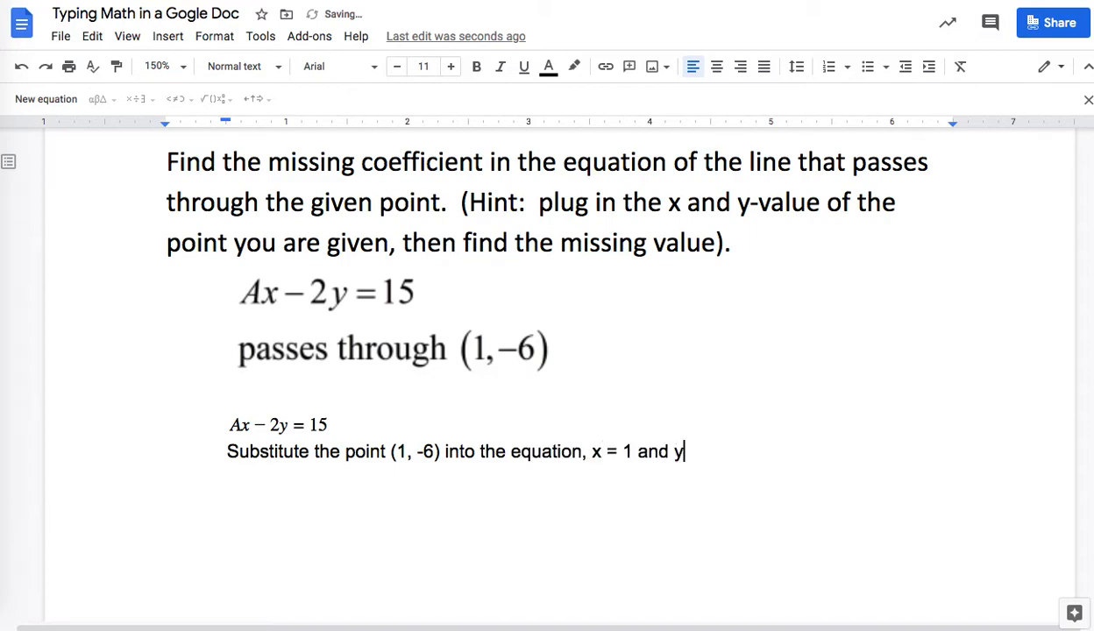
text( = -6)
key(Return)
Copy the equation Ax − 2y = 15 onto the empty line below the substitution sentence
drag(349, 425, 228, 425)
key(ctrl+c)
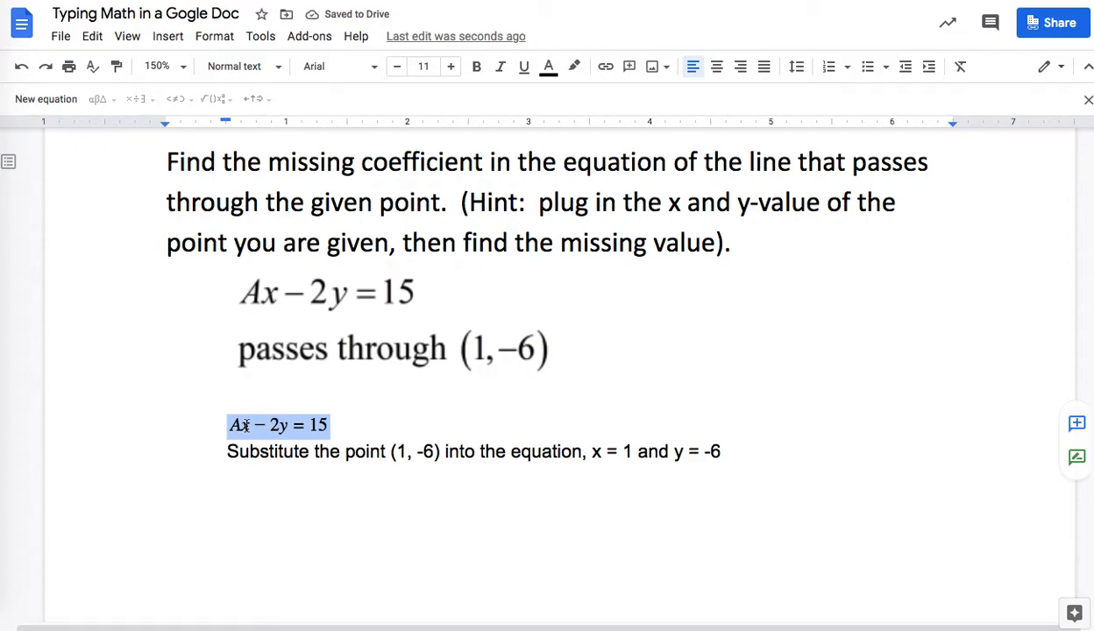
click(244, 494)
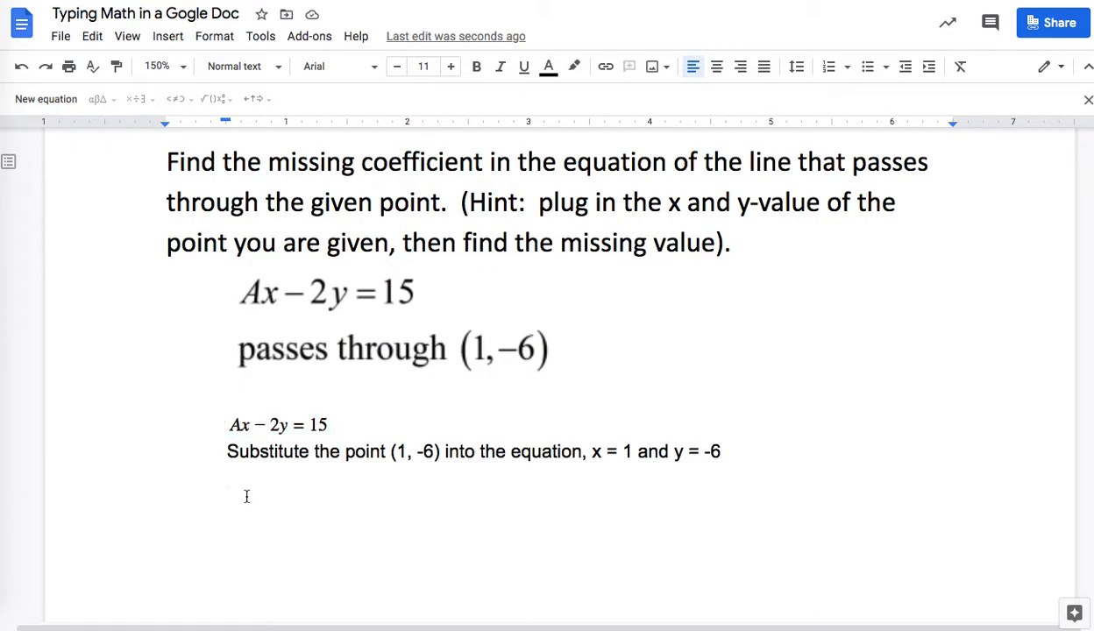
key(ctrl+v)
Replace x with (1) and y with (−6) in the copied equation so it reads A(1) − 2(−6) = 15
click(249, 482)
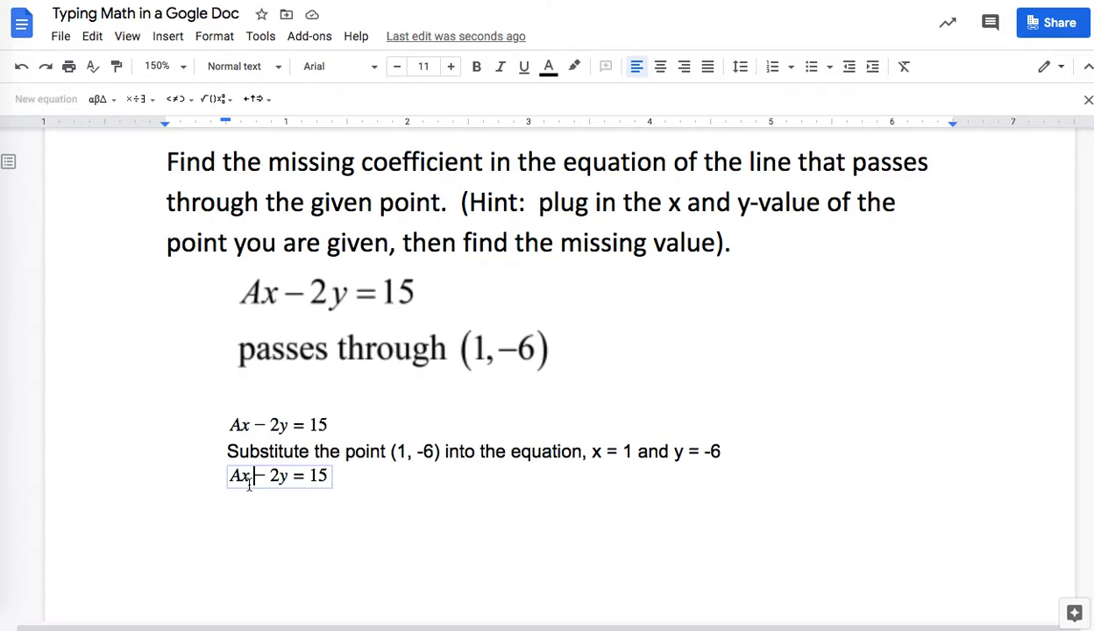
key(BackSpace)
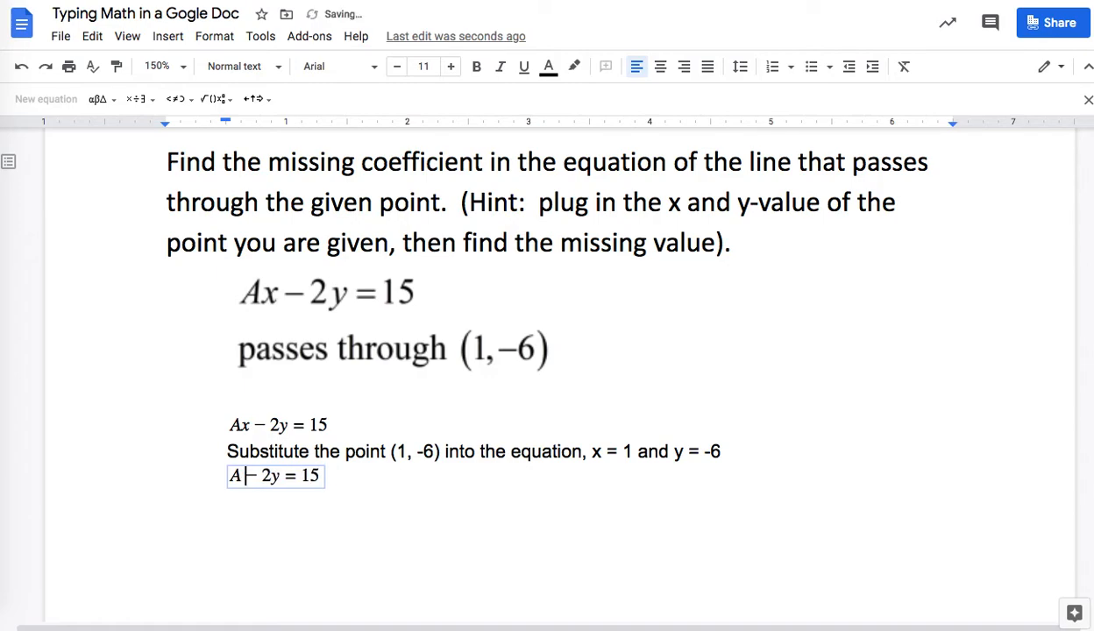
text((1))
click(292, 476)
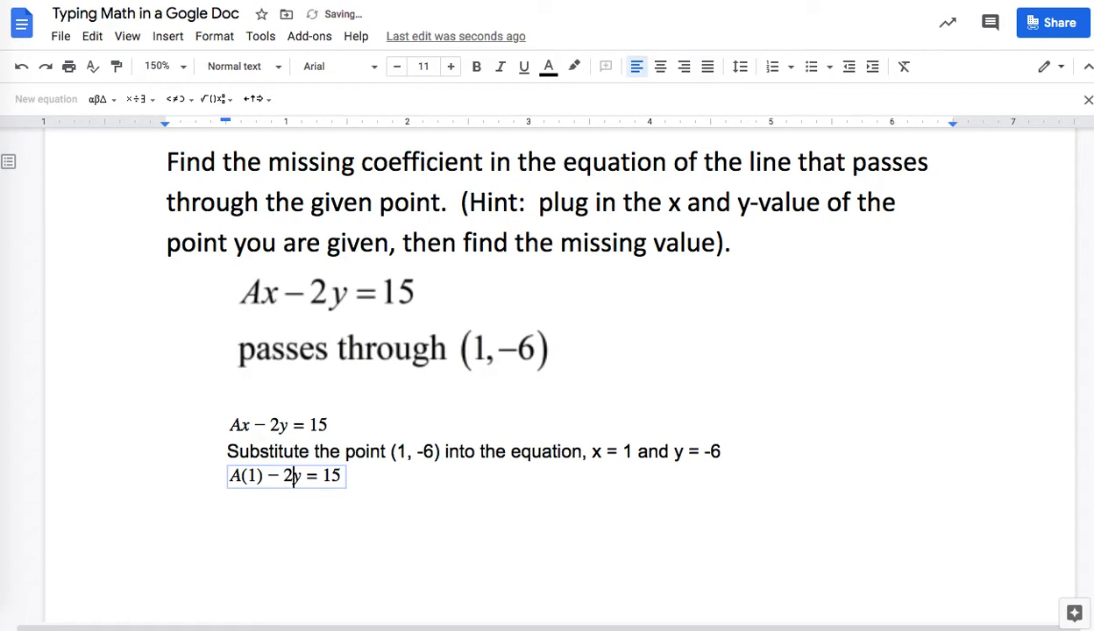
text(()
text(-6)
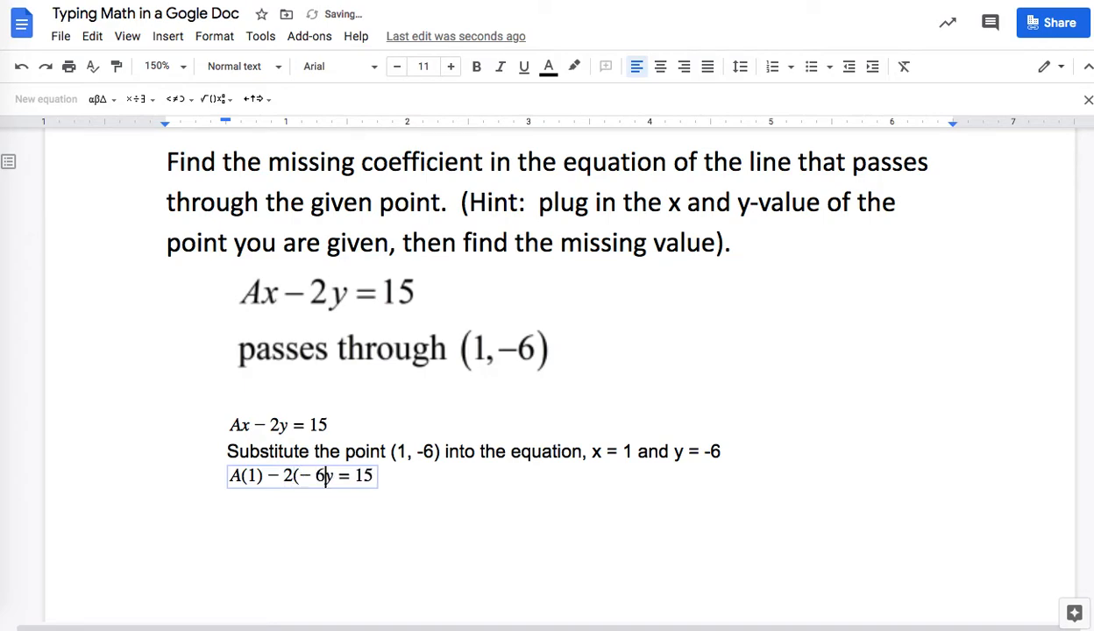
key(Right)
key(BackSpace)
text())
key(Right)
key(Right)
key(Right)
key(Right)
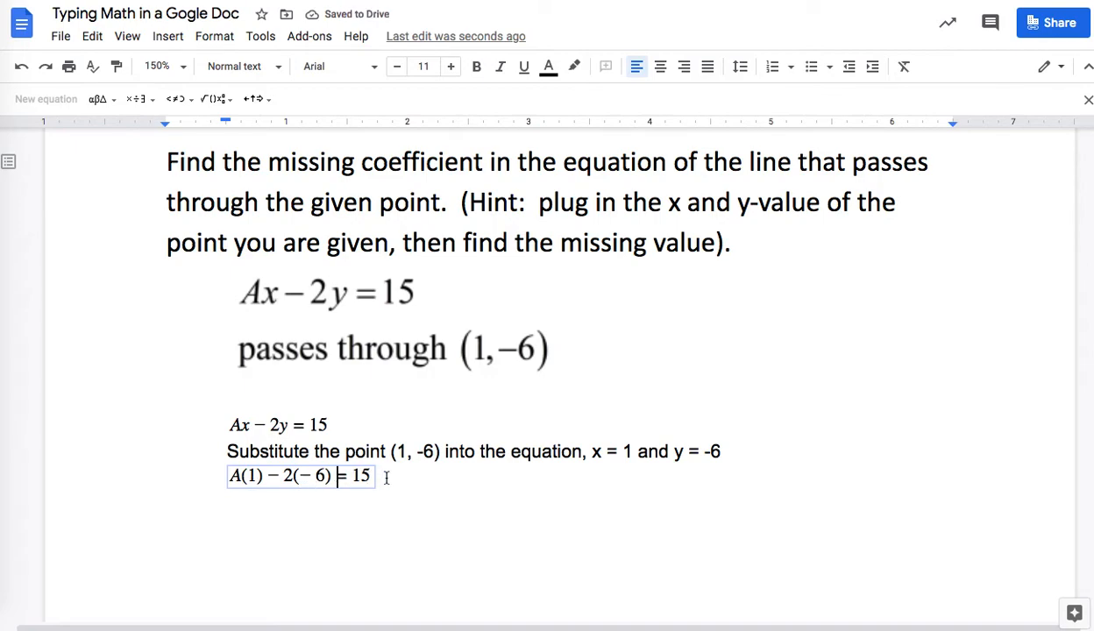
Write "Solve for A" on a new line below the substituted equation and start another line
key(Return)
text(Solve for A)
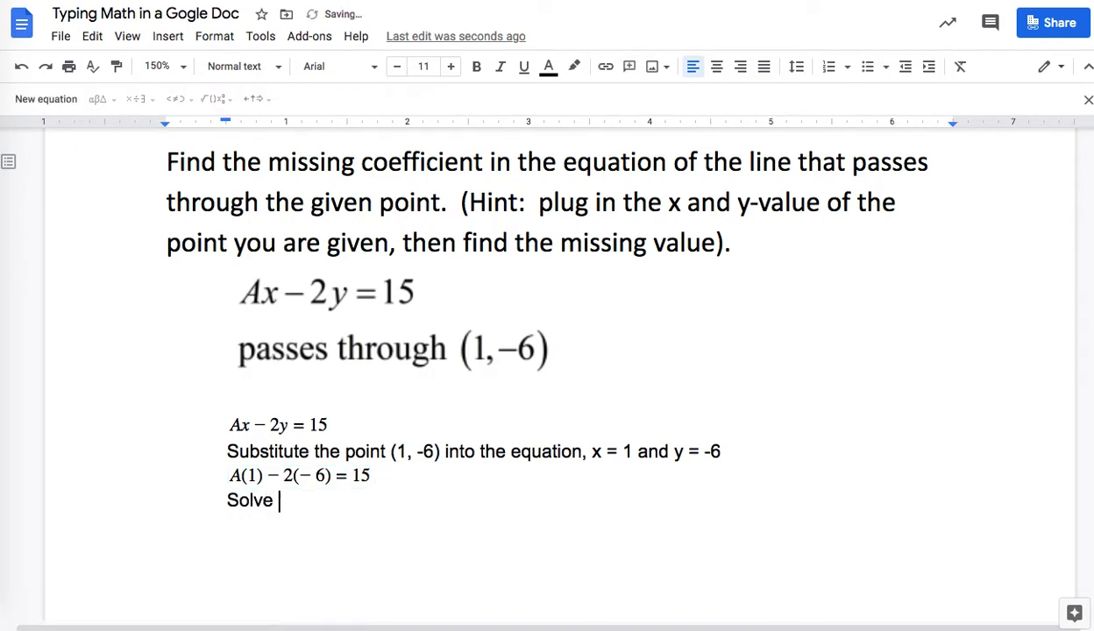
key(Return)
Copy the equation A(1) − 2(−6) = 15 onto the line below "Solve for A"
drag(382, 471, 260, 472)
key(ctrl+c)
click(258, 524)
key(ctrl+v)
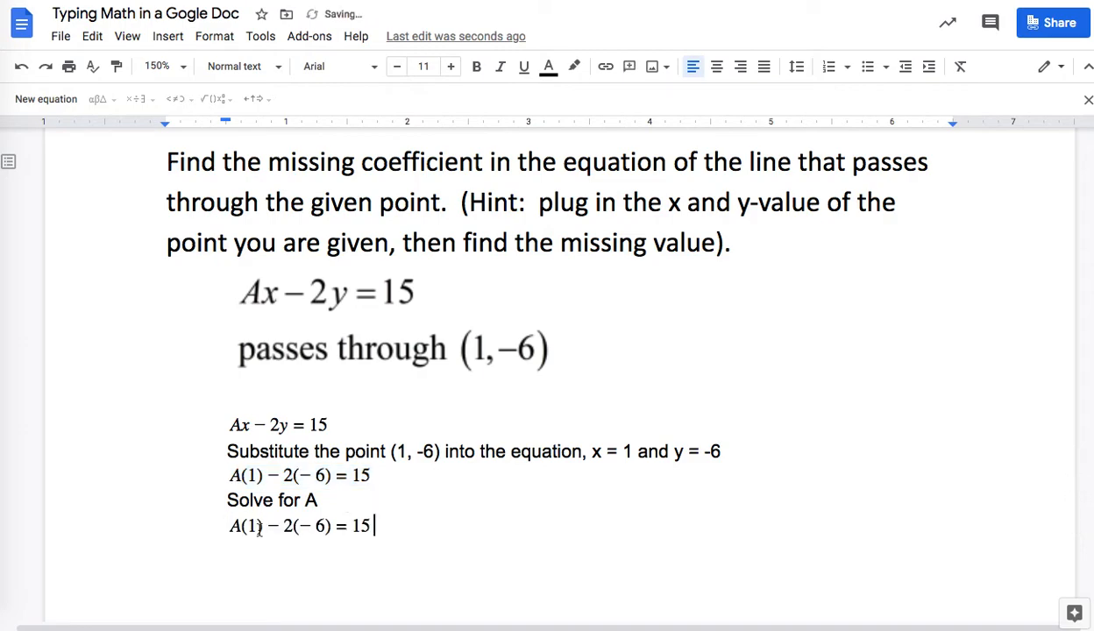
Simplify the copied equation to A + 12 = 15 and start a new line after it
scroll(259, 526, down, 1)
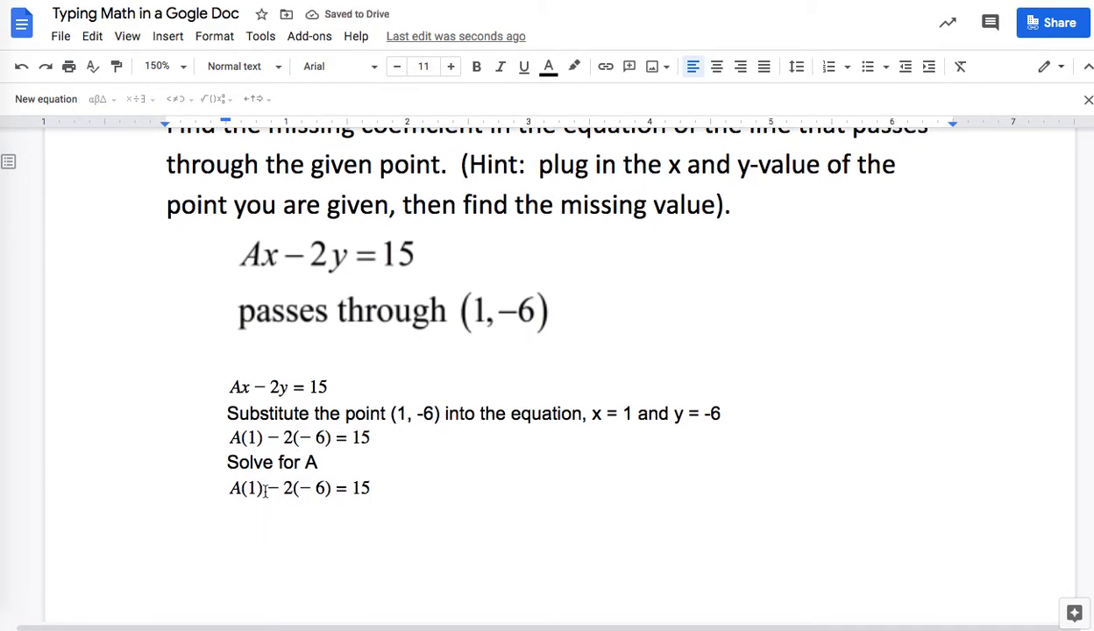
click(265, 491)
key(BackSpace)
key(BackSpace)
key(BackSpace)
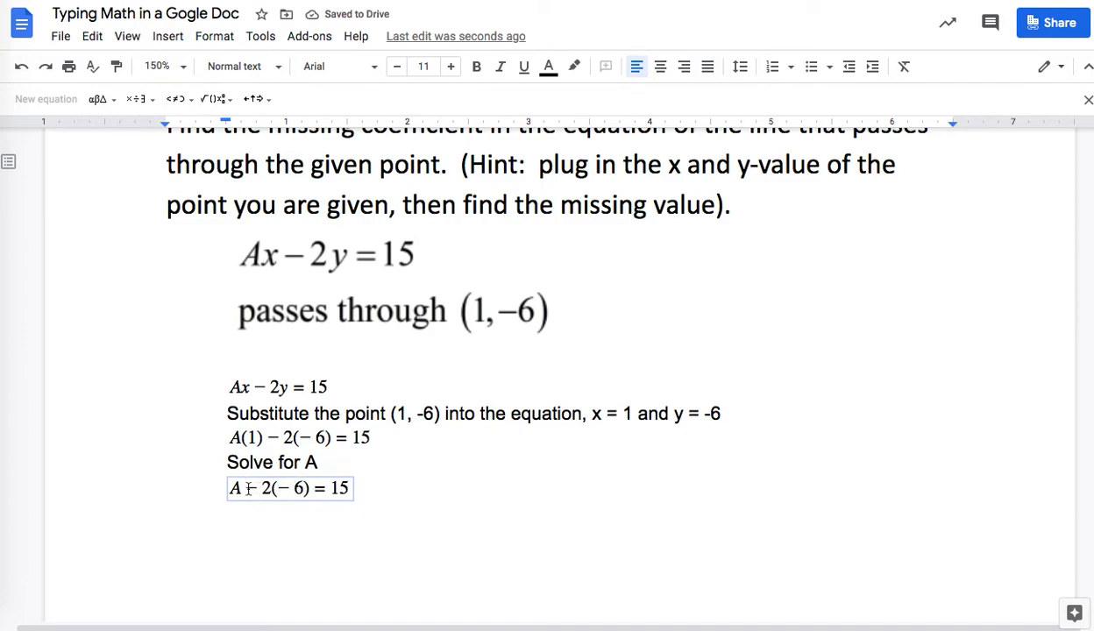
drag(244, 489, 311, 489)
text(+12)
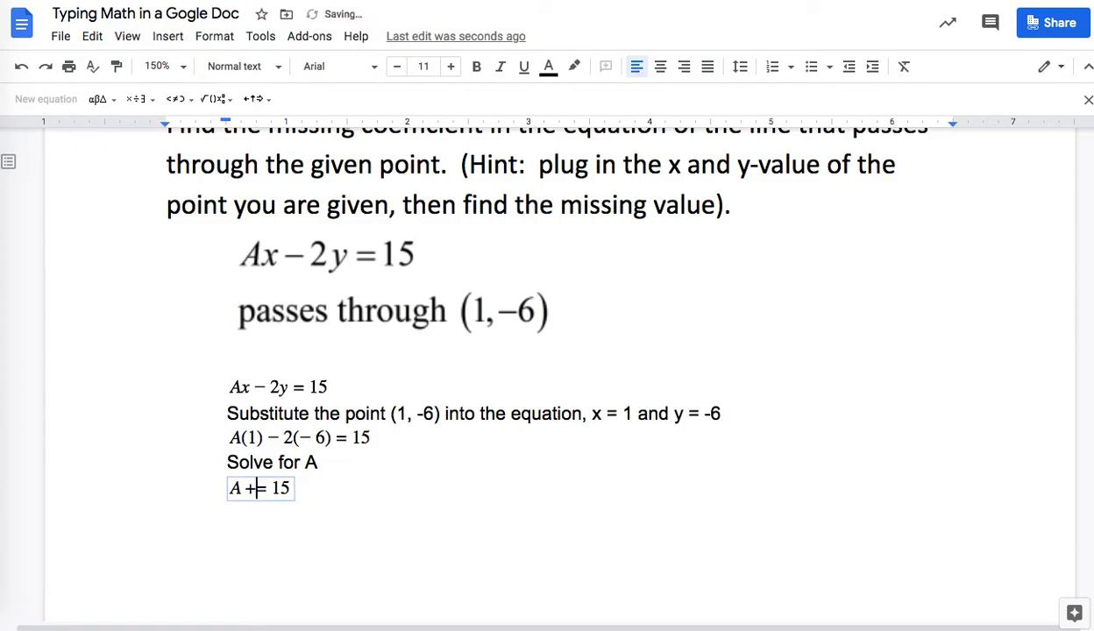
click(327, 488)
key(Return)
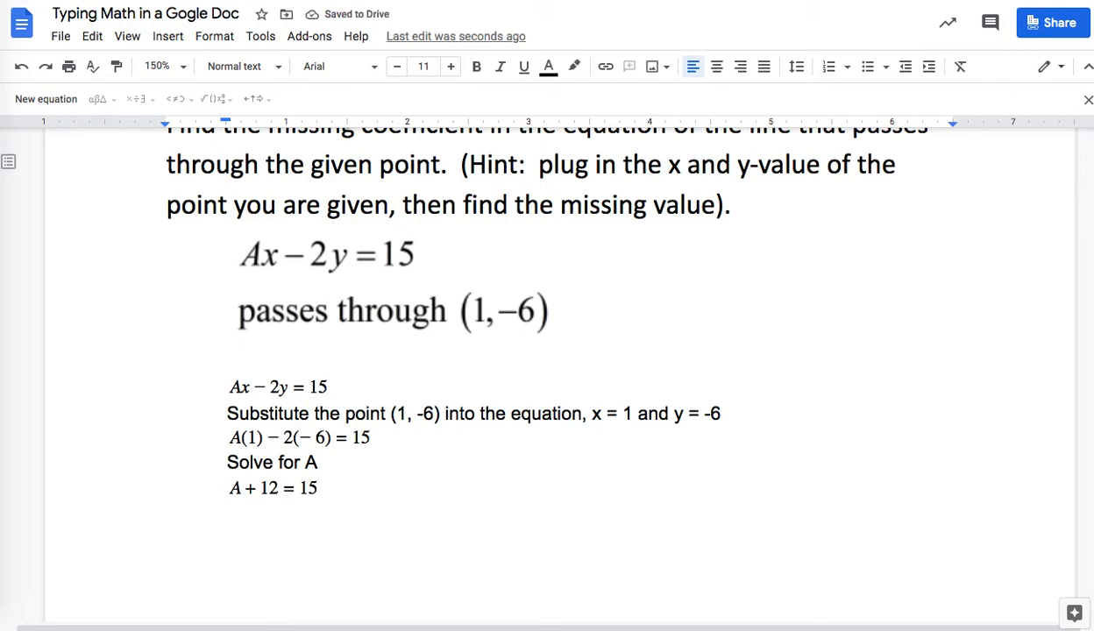
Write "Subtract 12 from both sides (Subtraction POE)" below A + 12 = 15 and start a new line
text(Subtract 12 from)
key(BackSpace)
key(BackSpace)
text(rom both)
text( sides ()
text(St)
key(BackSpace)
text(ub)
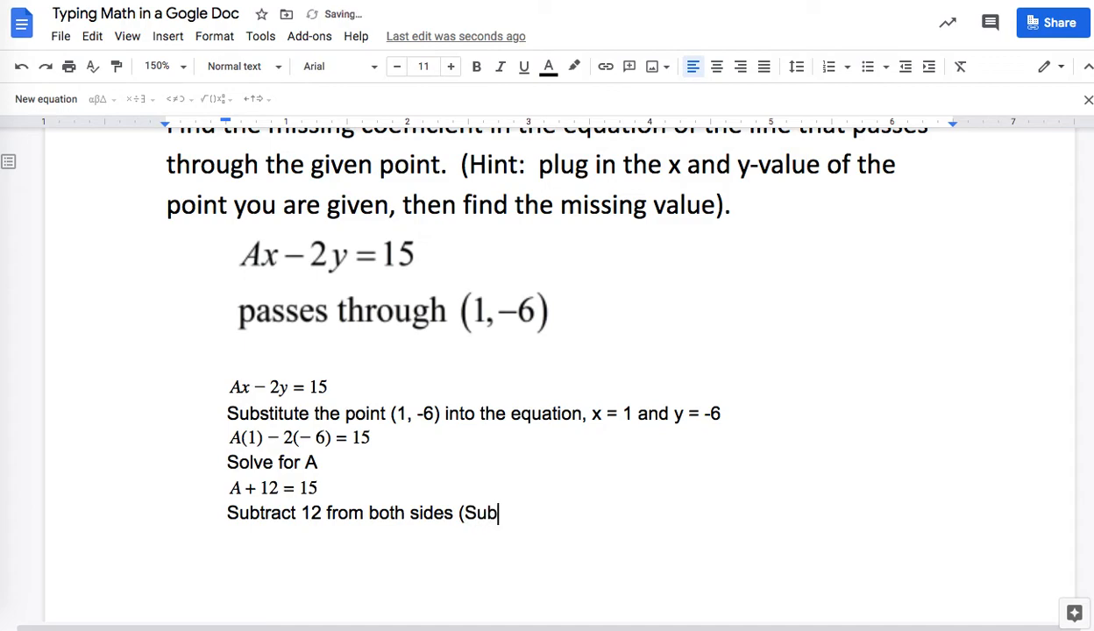
text(tractio)
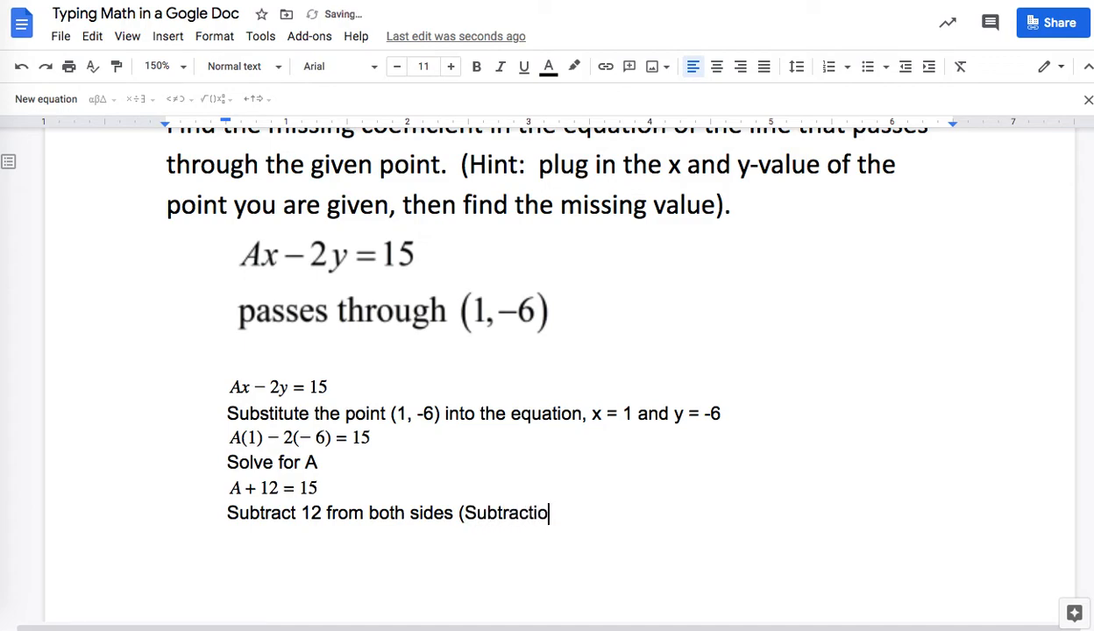
text(n POE))
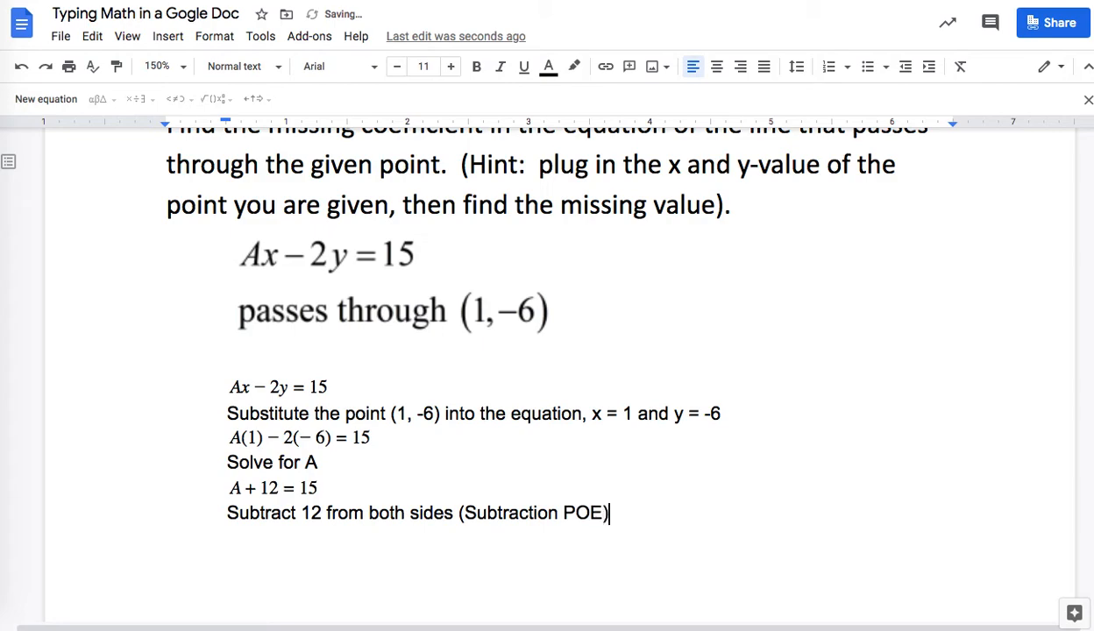
key(Return)
Copy the equation A + 12 = 15 onto the line below the subtraction sentence
drag(323, 489, 248, 493)
key(ctrl+c)
click(235, 541)
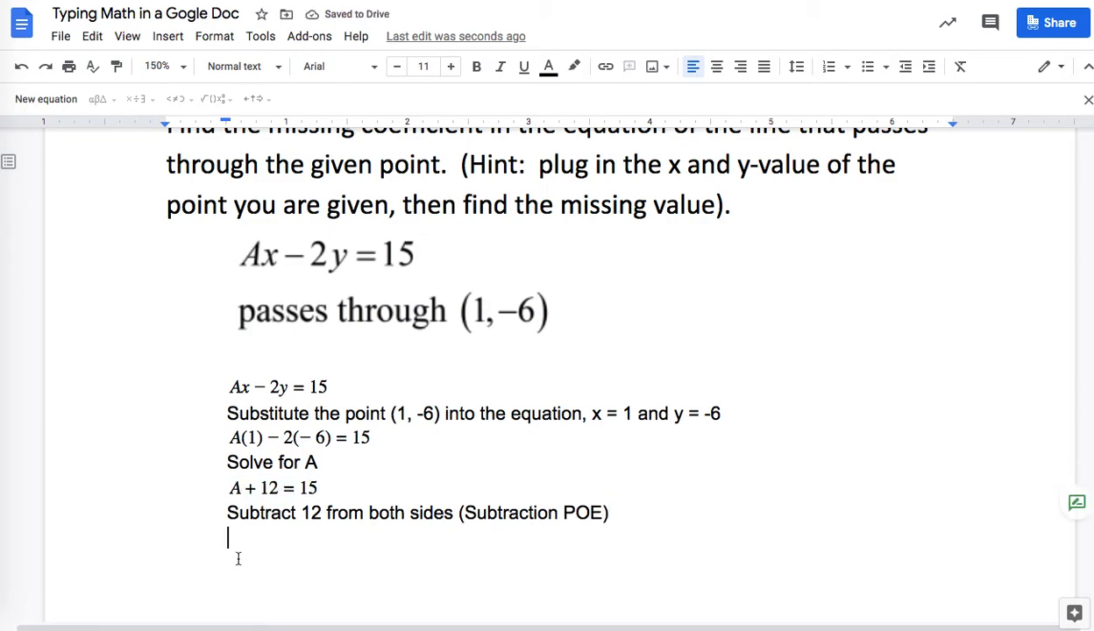
key(ctrl+v)
Add − 12 to both sides of the copied equation to make A + 12 − 12 = 15 − 12, and start a new line
click(277, 540)
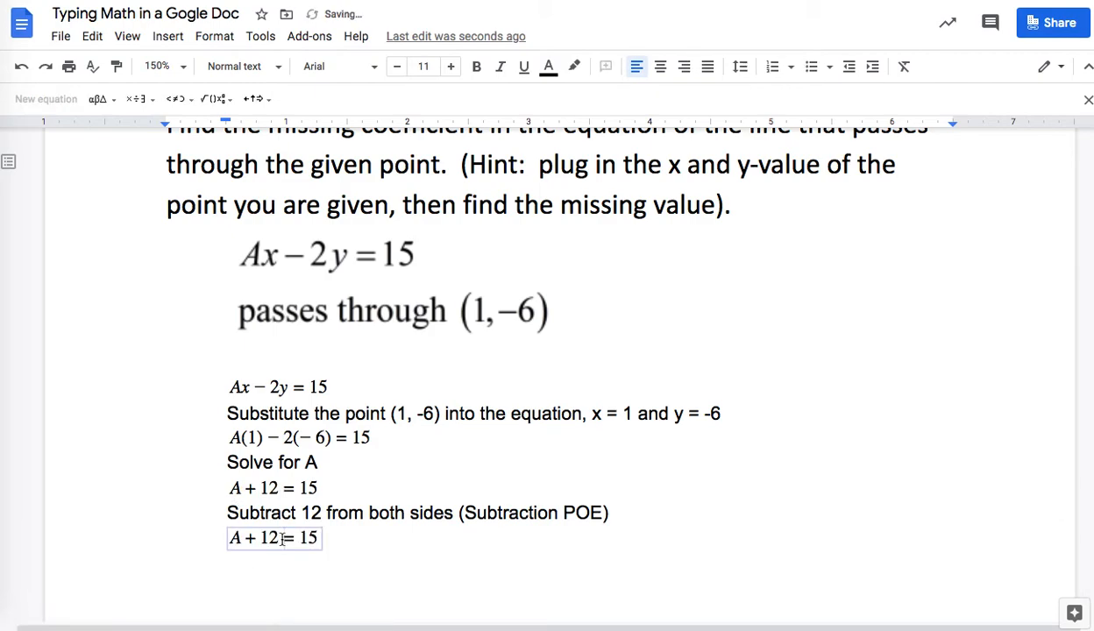
text(-12)
key(Right)
key(Right)
key(Right)
text(-12)
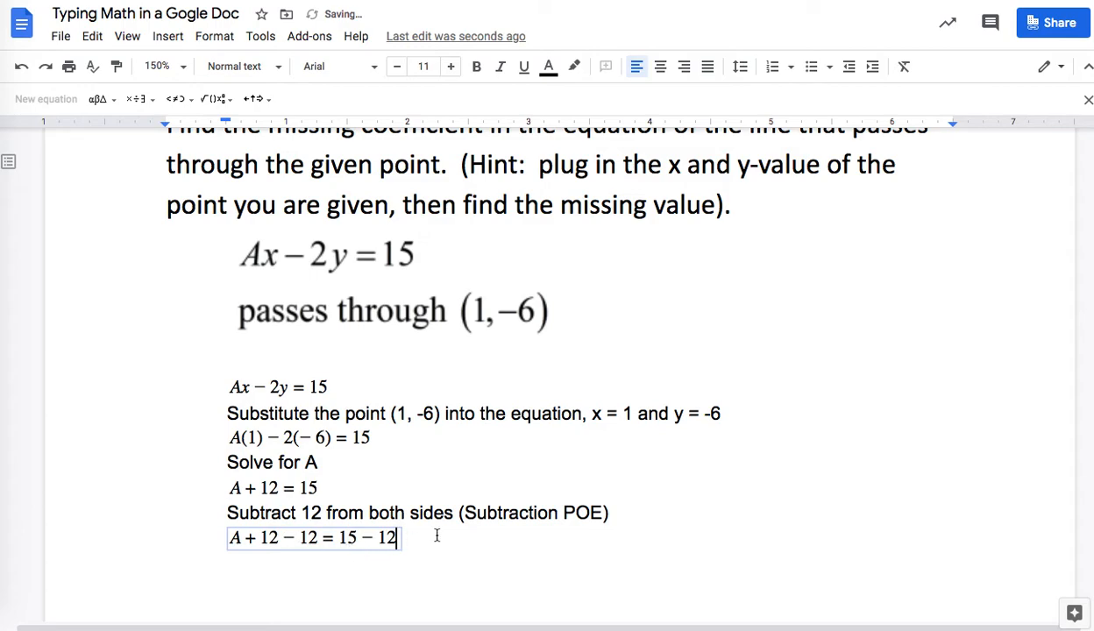
click(425, 525)
key(Return)
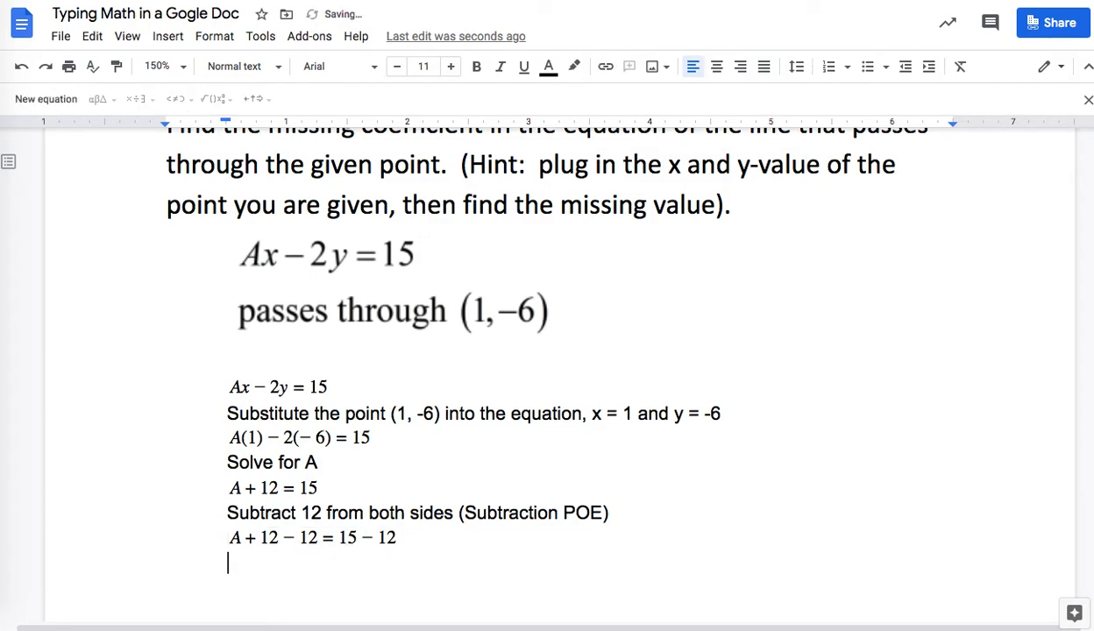
Paste A + 12 = 15 on the empty last line, reduce it to A = 3, and start a new line
key(ctrl+v)
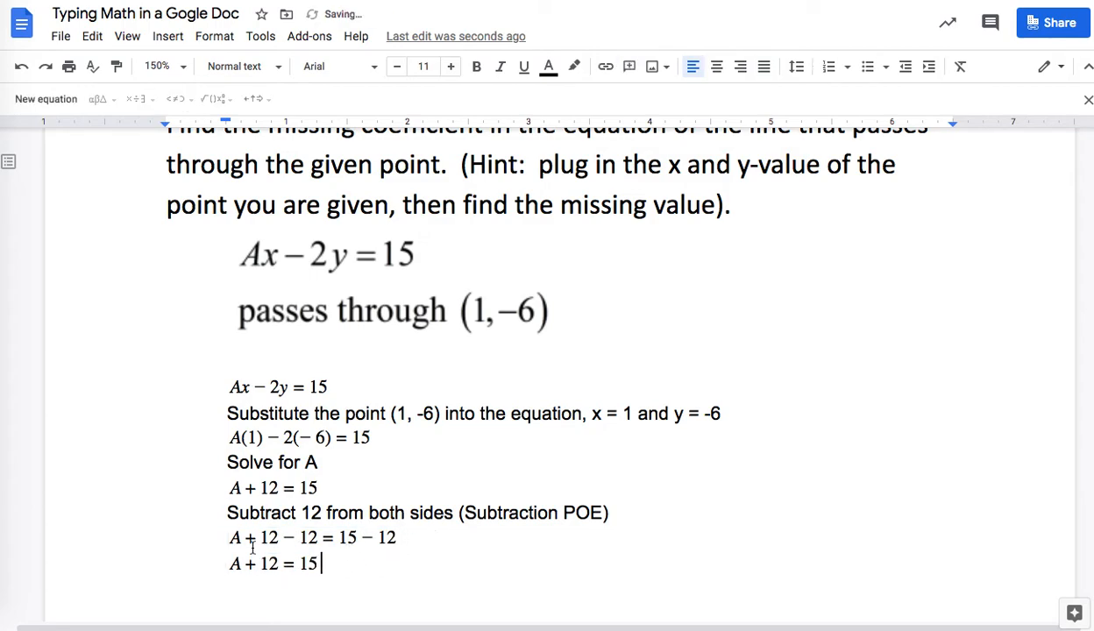
drag(248, 538, 325, 538)
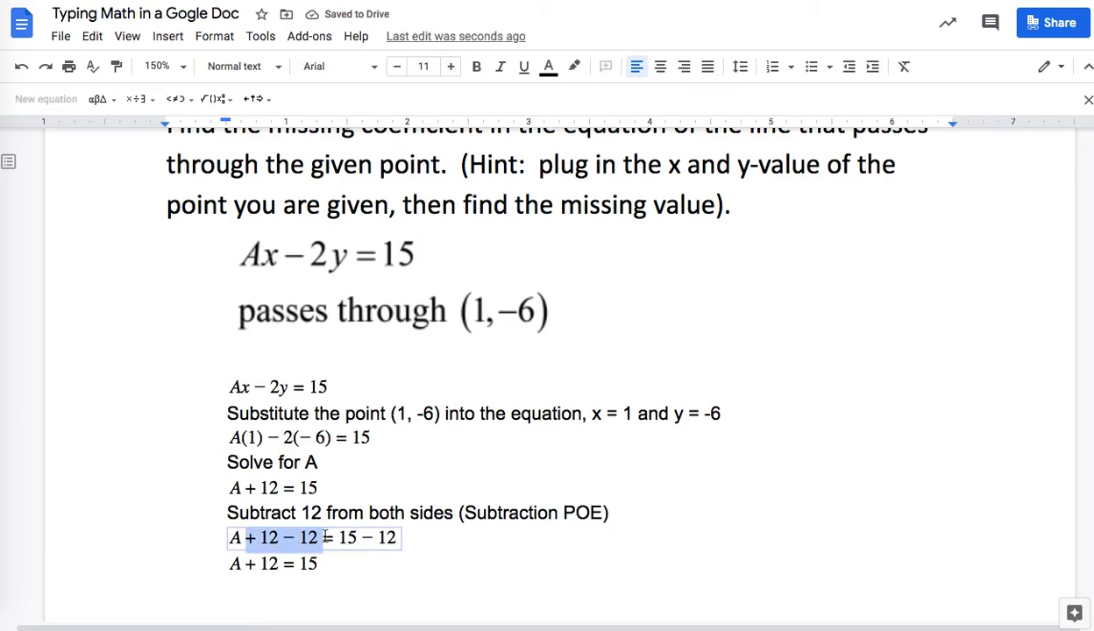
click(244, 563)
drag(246, 564, 281, 565)
key(BackSpace)
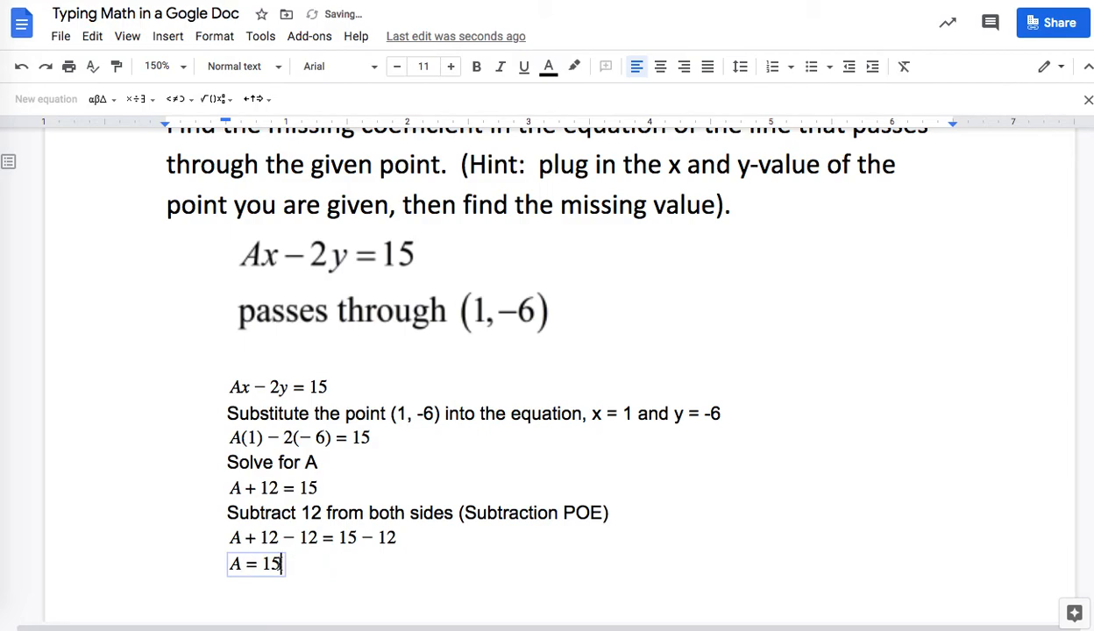
key(BackSpace)
key(BackSpace)
text(3)
click(357, 571)
key(Return)
Write "We know that A = 3 and we can substitute that back into our original equation" and start a new line
text(We )
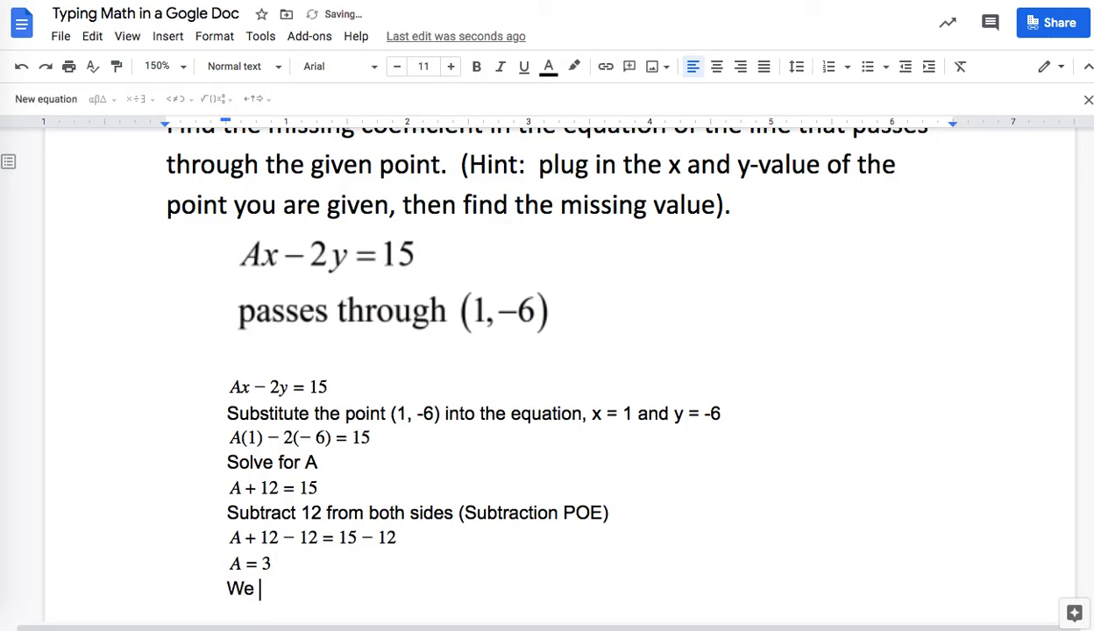
text(know that A = 3 and we can substitute that back into our original equation)
key(Return)
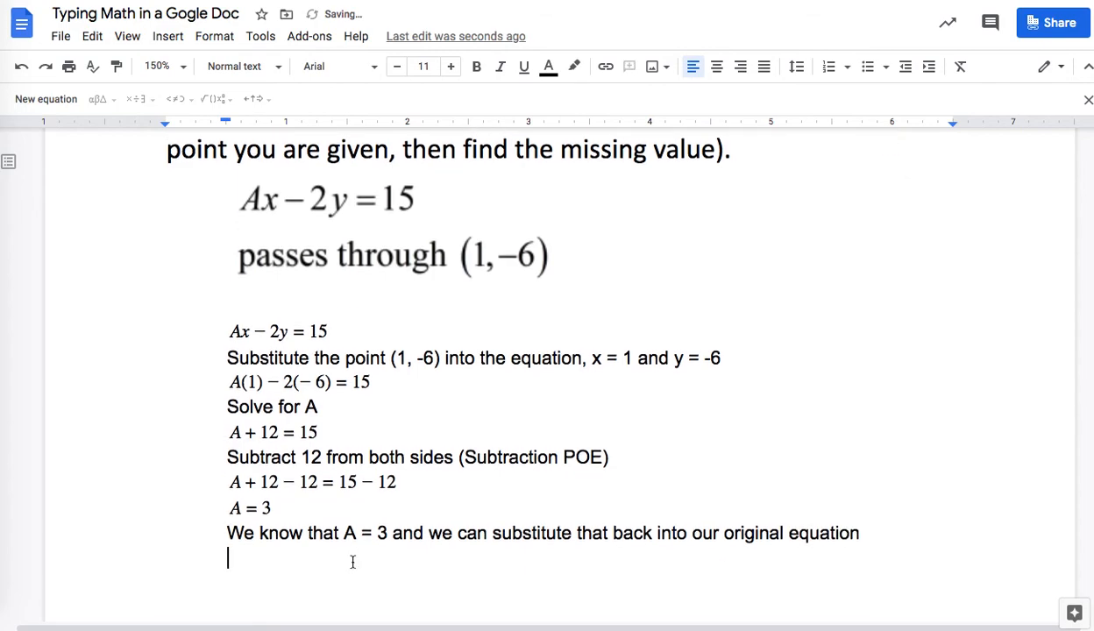
Copy the original equation Ax − 2y = 15 onto the empty line at the end of the solution
click(338, 331)
shift+click(224, 333)
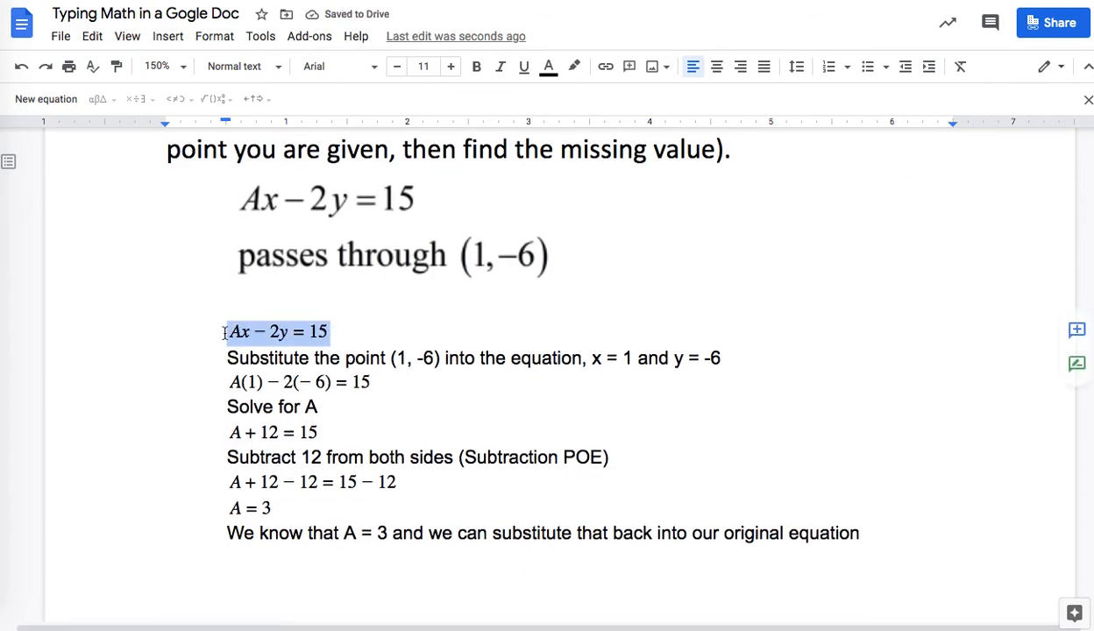
key(ctrl+c)
click(267, 547)
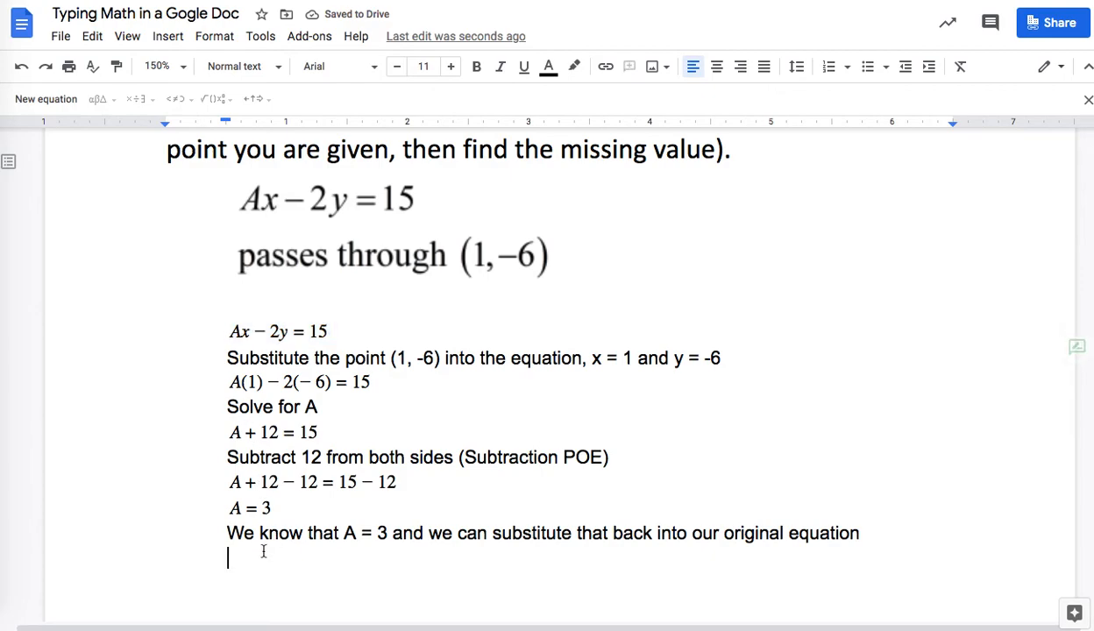
key(ctrl+v)
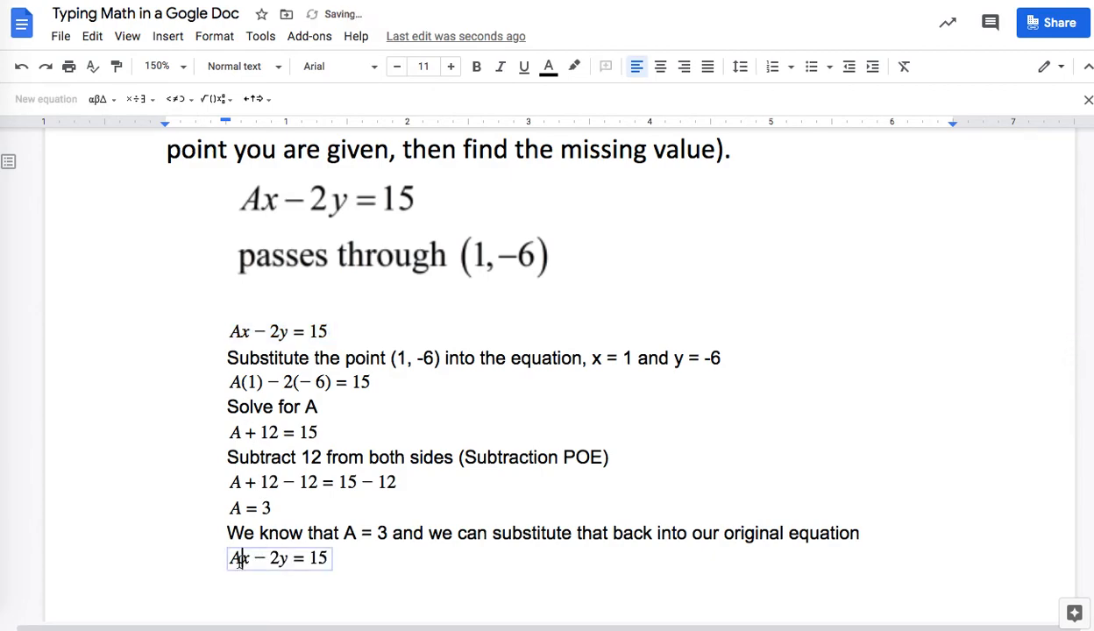
Replace A with 3 in the last equation so it reads 3x − 2y = 15, and start a new line after it
click(238, 562)
key(BackSpace)
text(3)
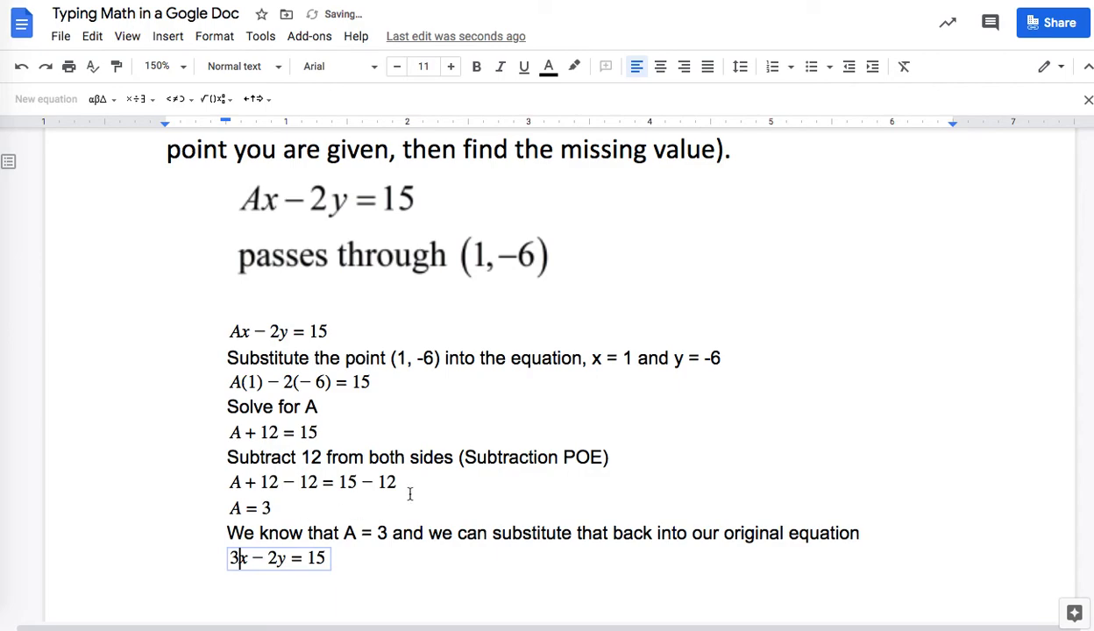
scroll(532, 495, down, 1)
click(529, 510)
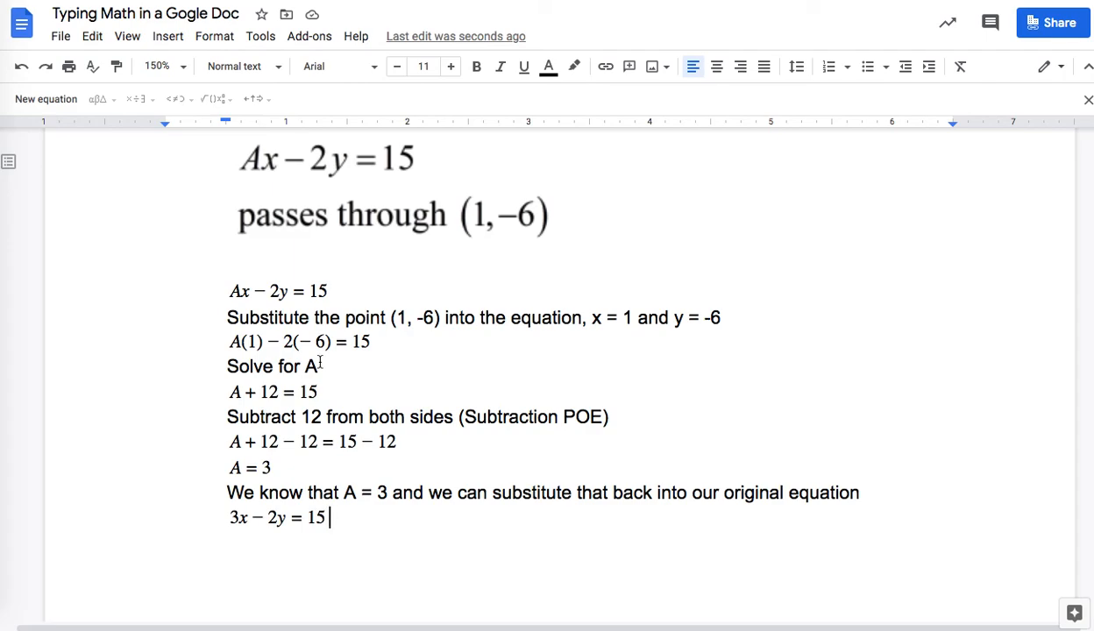
key(Return)
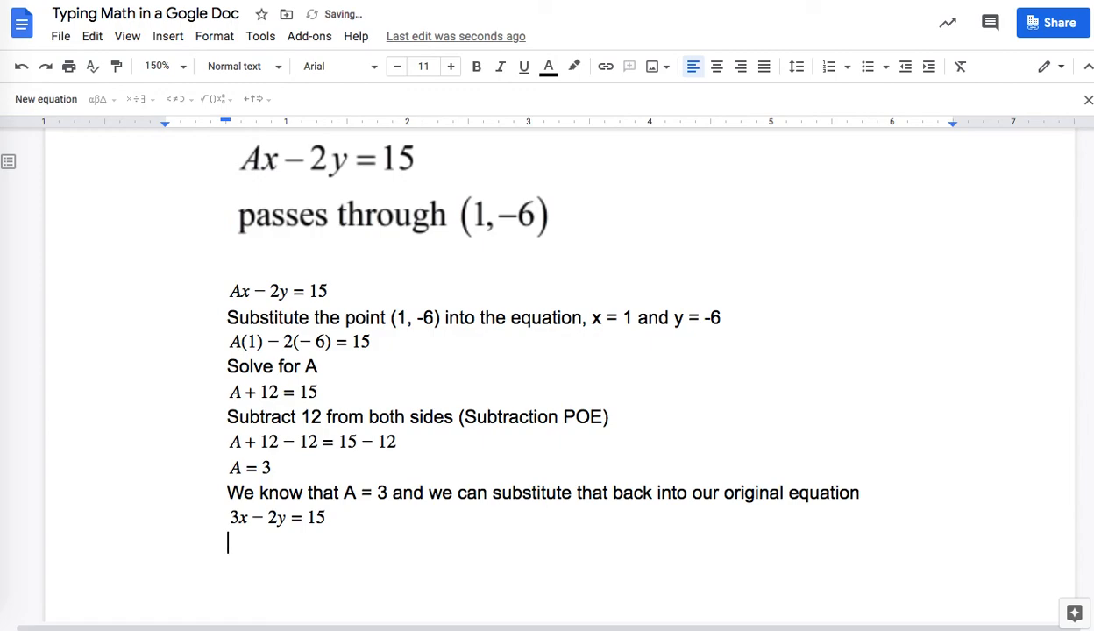